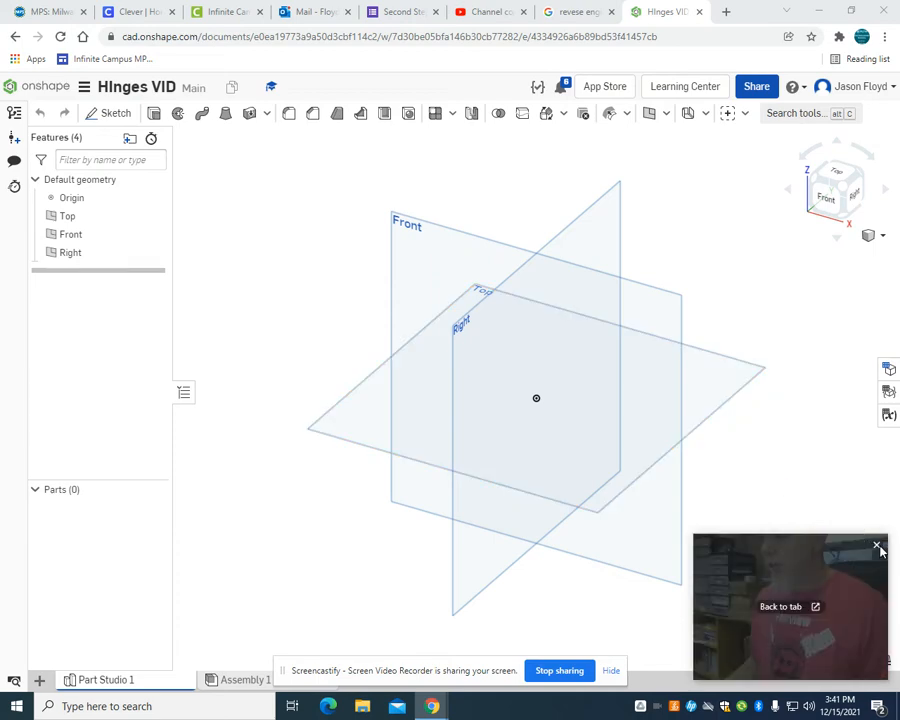
Step: Sketch a corner rectangle 1 in wide and 0.25 in high from the origin on the Front plane
left_click(877, 546)
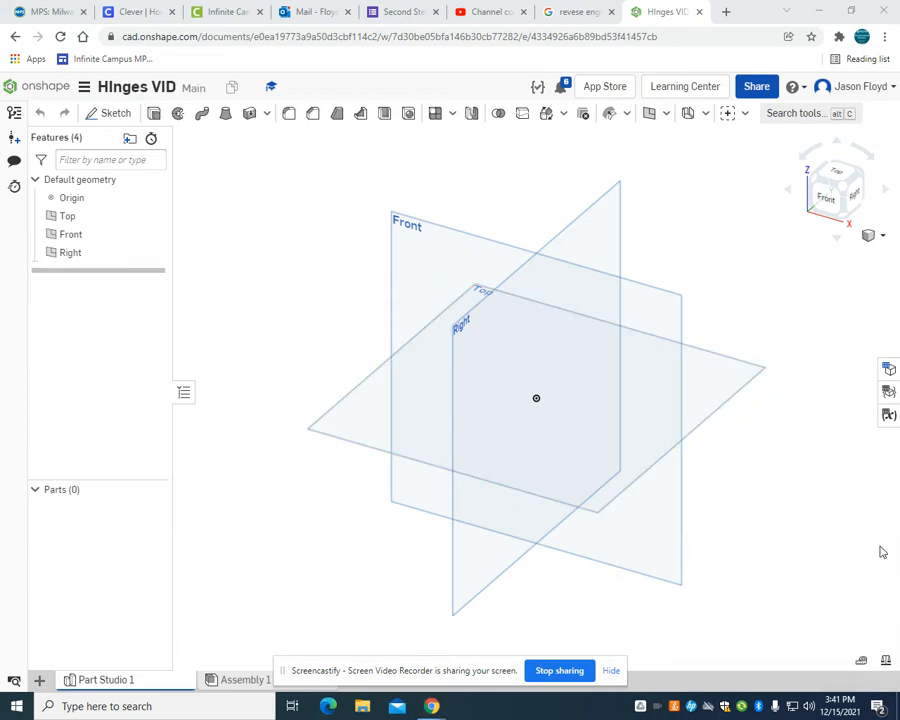
left_click(114, 113)
left_click(458, 275)
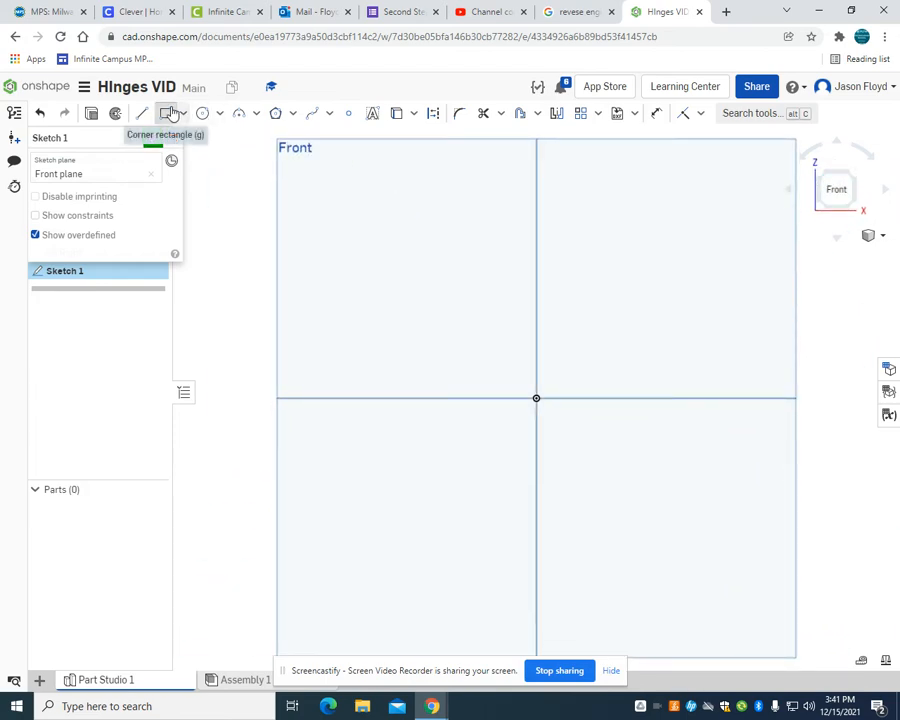
left_click(169, 113)
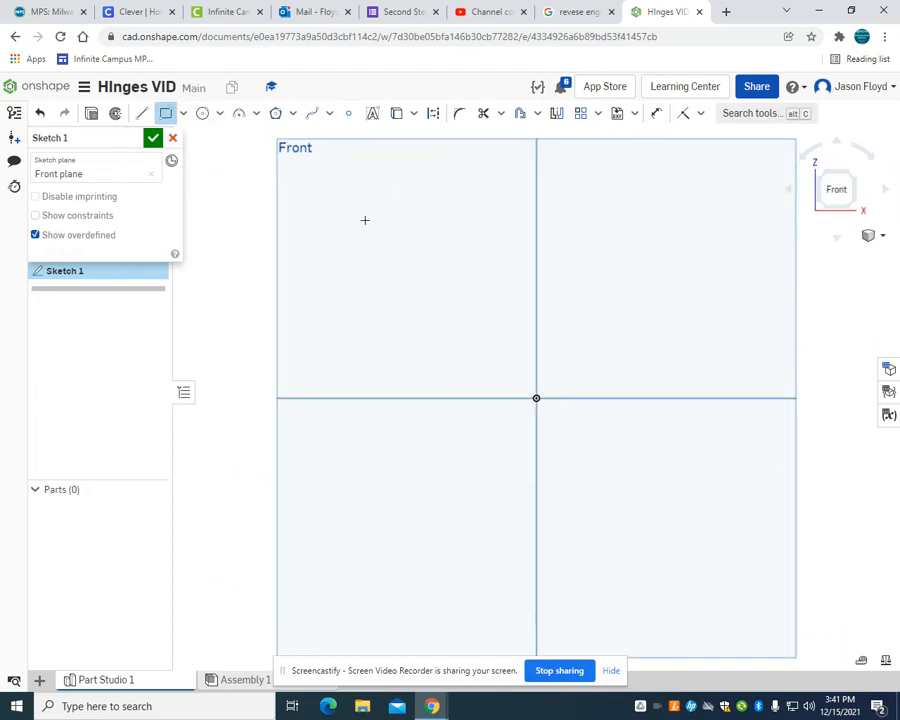
left_click(537, 398)
left_click(617, 354)
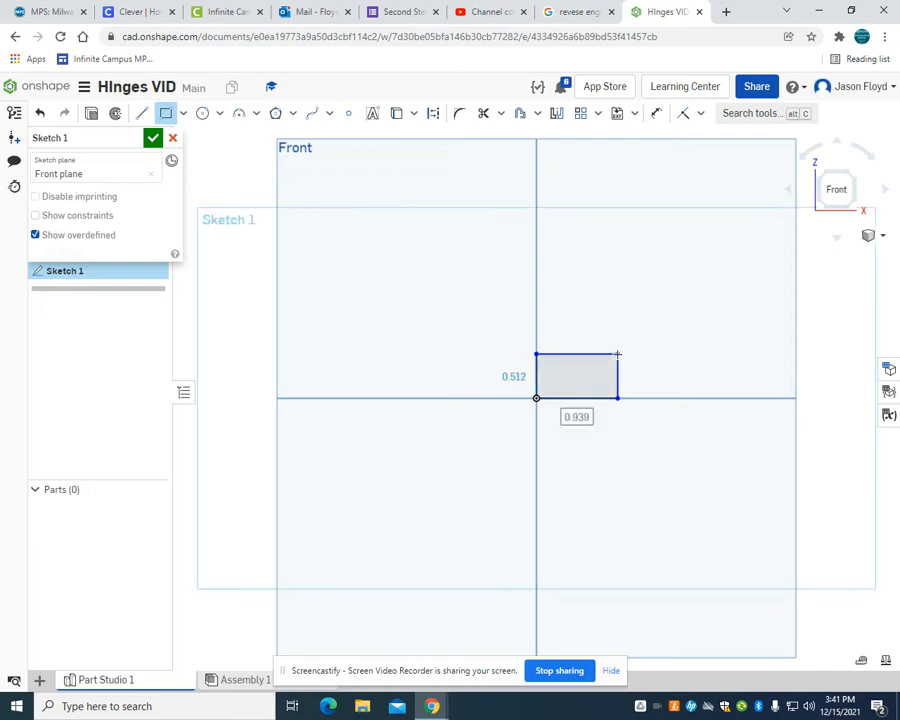
type("1")
key("Return")
type(".5")
key("Return")
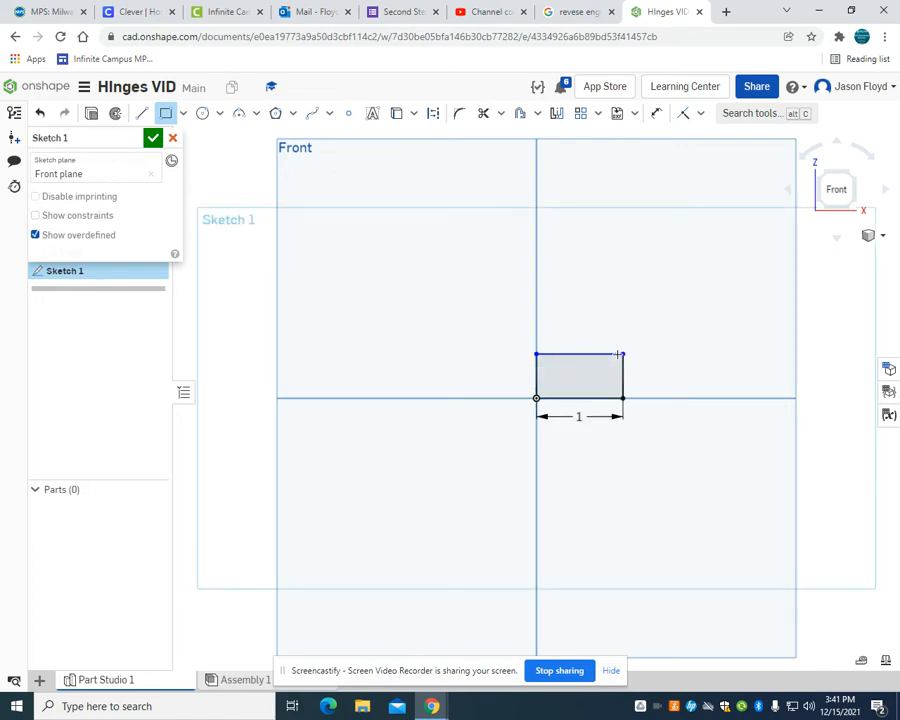
Step: Draw a three-point arc of radius 0.125 in bulging outward between the corners of the rectangle's short side away from the origin
left_click(239, 115)
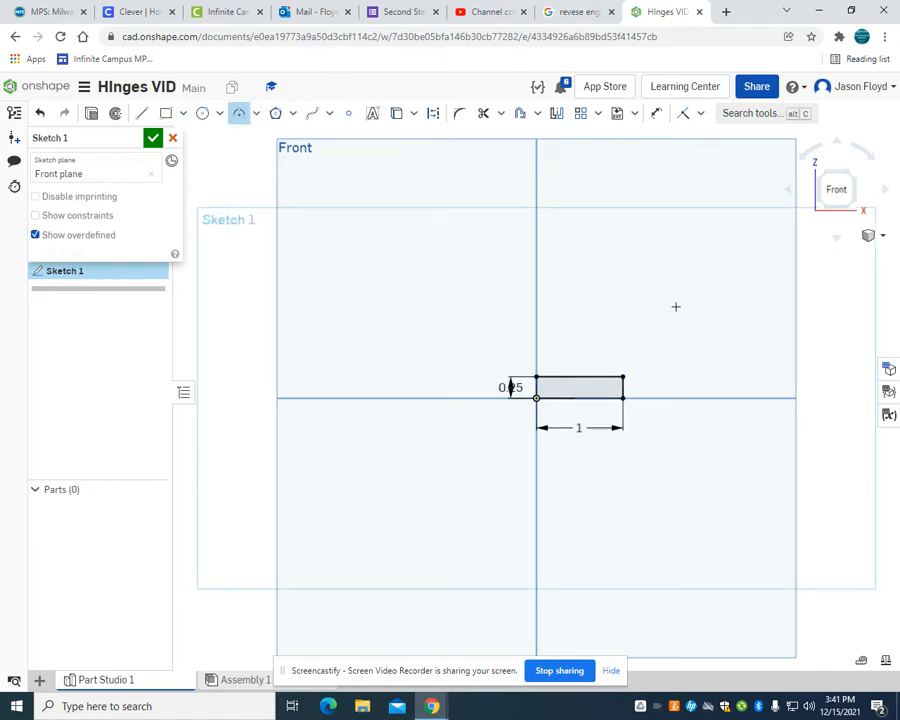
scroll(660, 325, "up", 3)
left_click(603, 411)
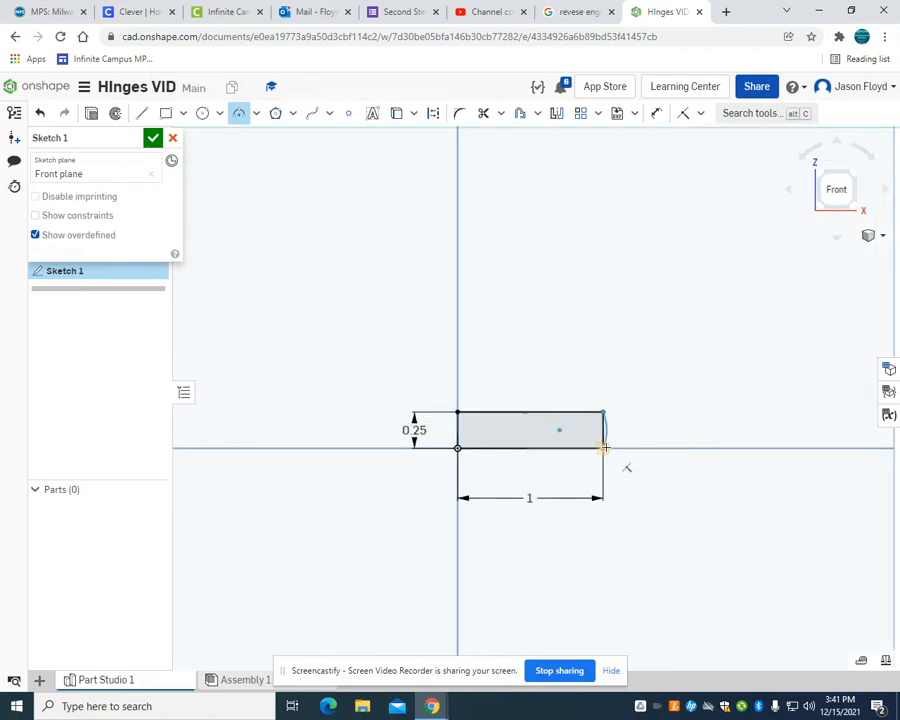
left_click(603, 448)
left_click(616, 448)
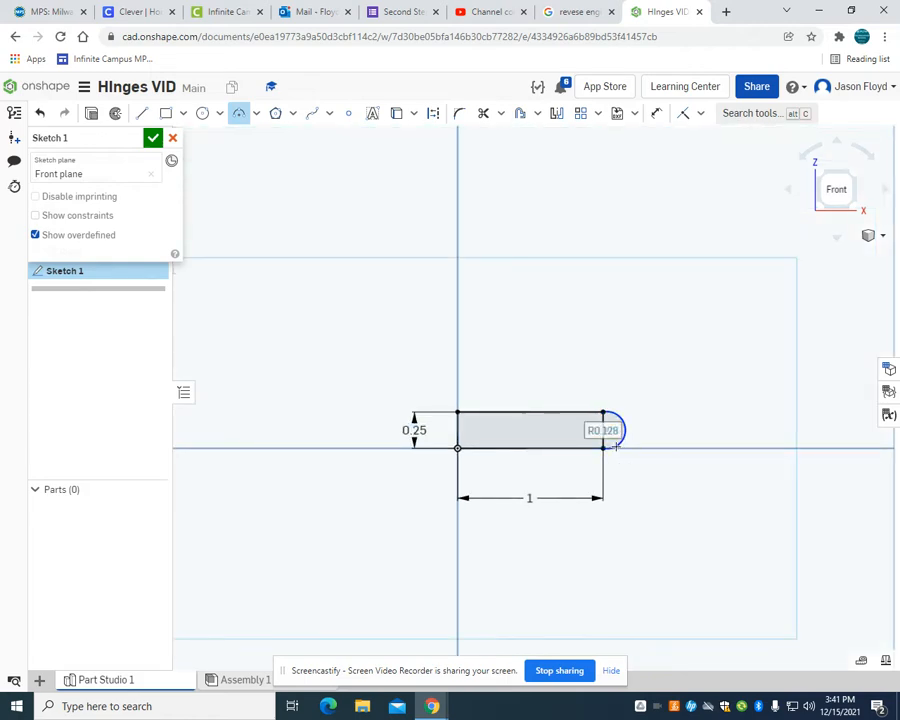
type(".125")
key("Return")
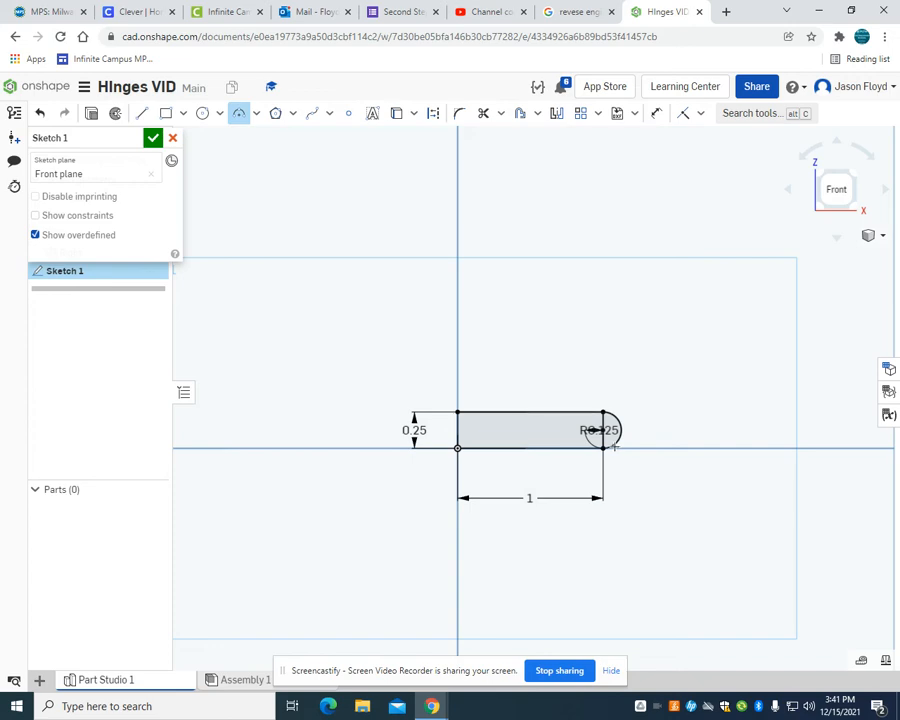
Step: Extrude the rectangle and arc profile 1 in as a new solid
left_click(90, 119)
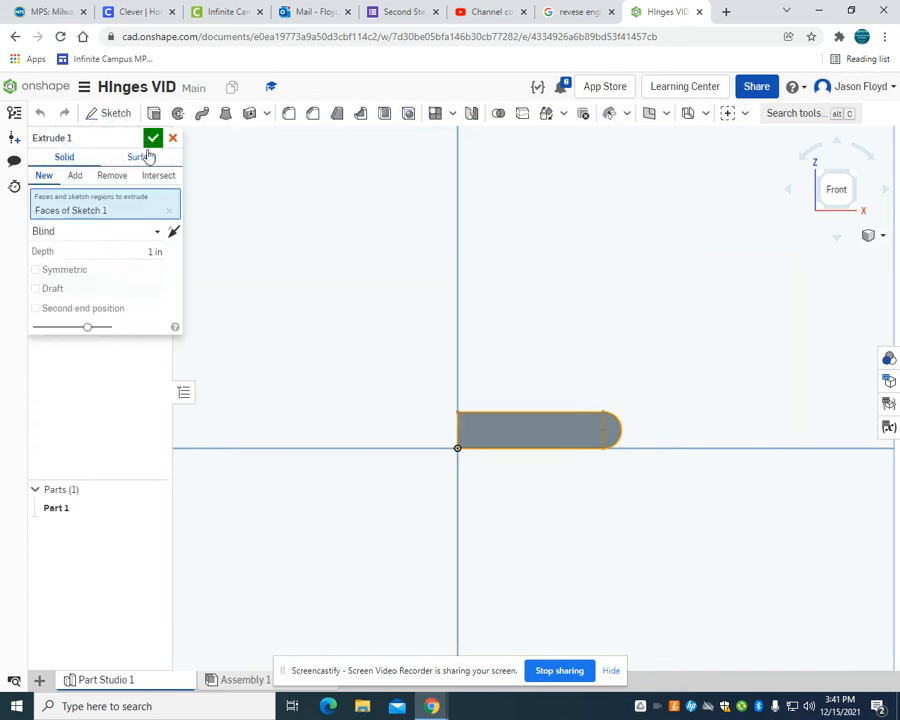
left_click(153, 139)
right_click_drag(342, 217, 339, 237)
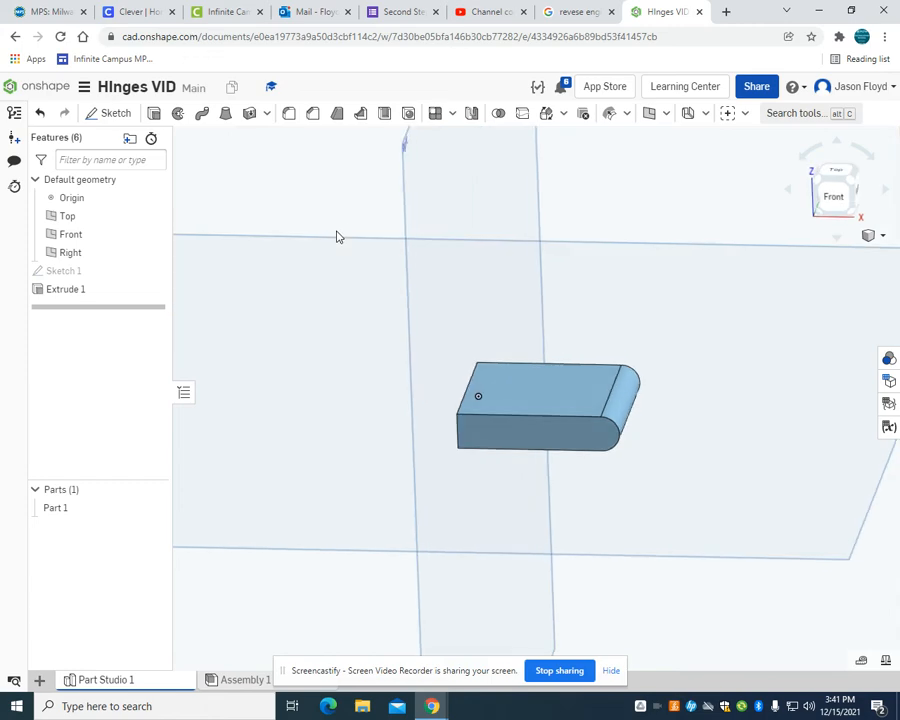
Step: Sketch a corner rectangle 0.4 in wide and 0.75 in high on the block's top face, overlapping the rounded end
left_click(116, 113)
left_click(836, 178)
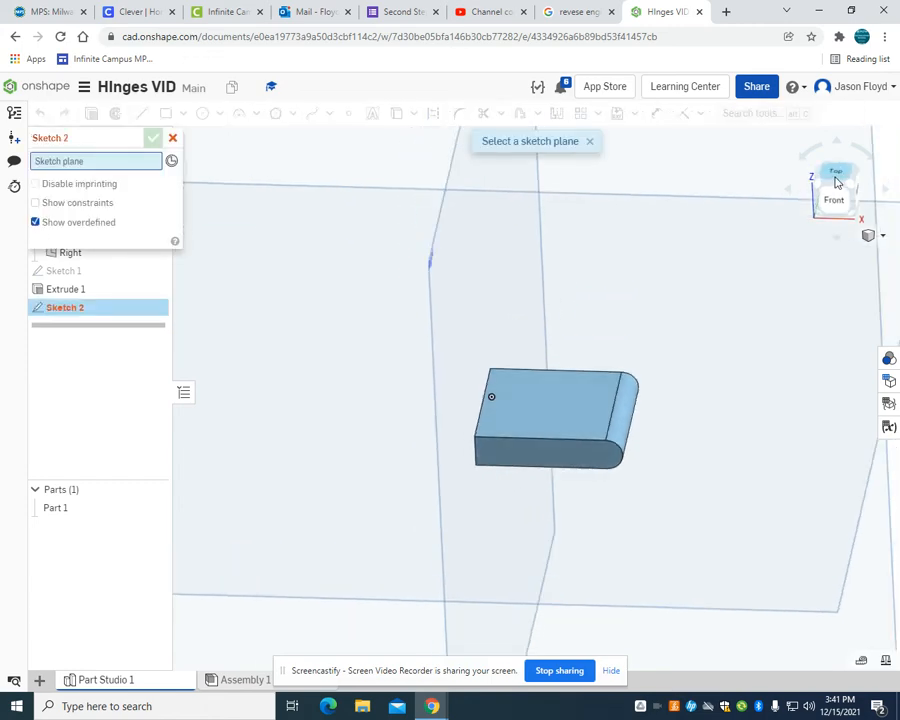
left_click(597, 434)
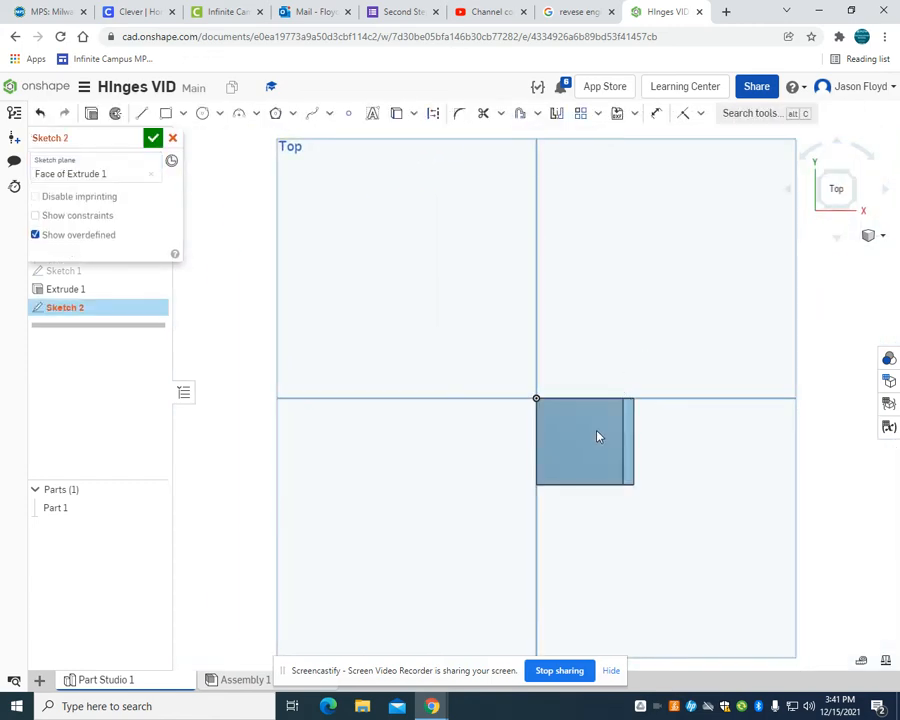
left_click(168, 114)
scroll(624, 374, "up", 3)
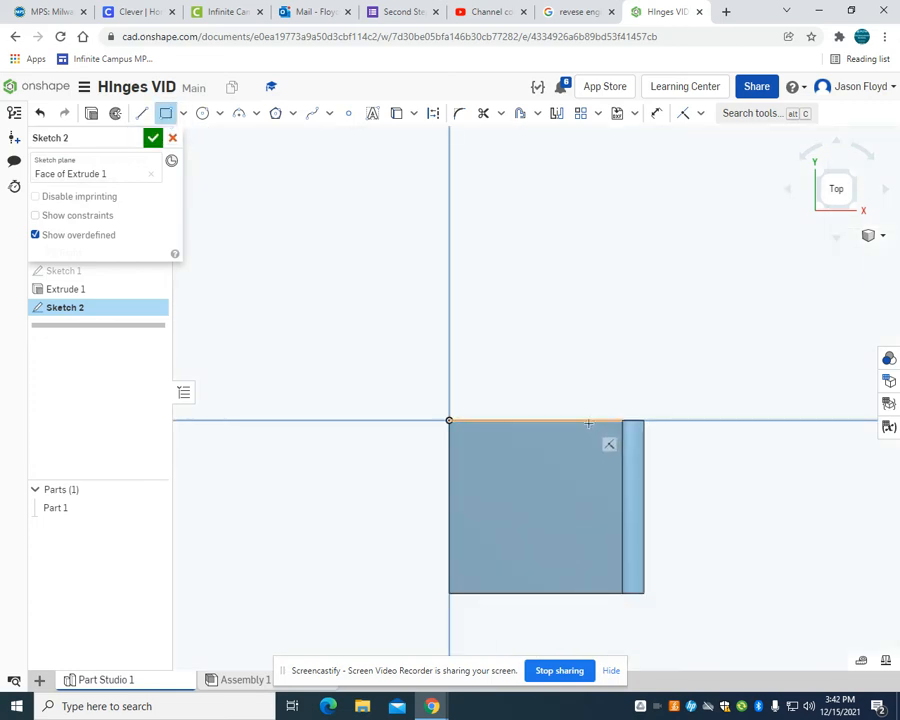
left_click(570, 471)
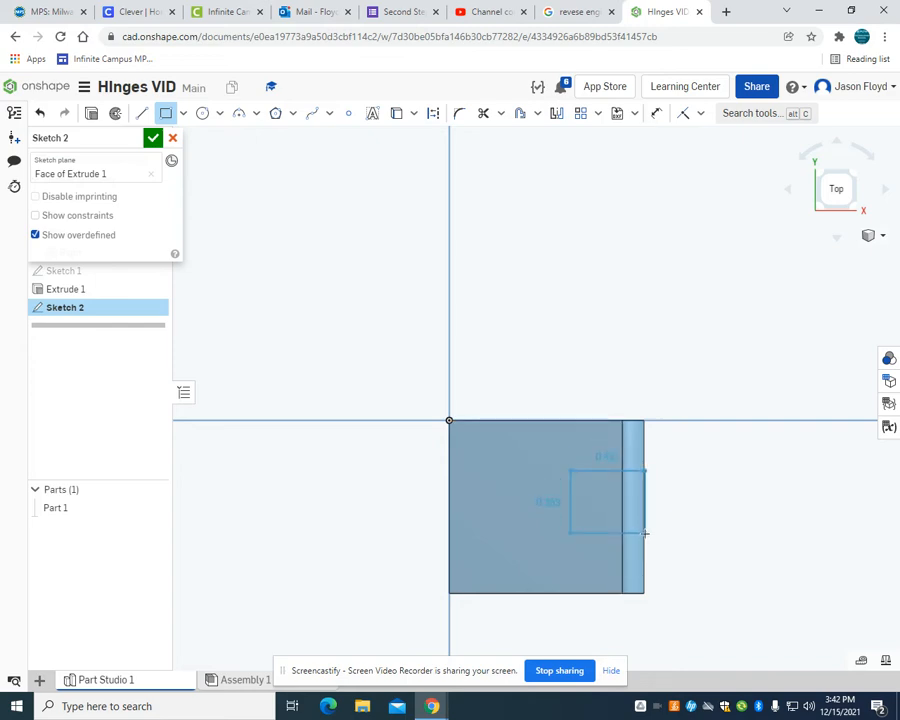
left_click(645, 532)
type("0.4")
key("Return")
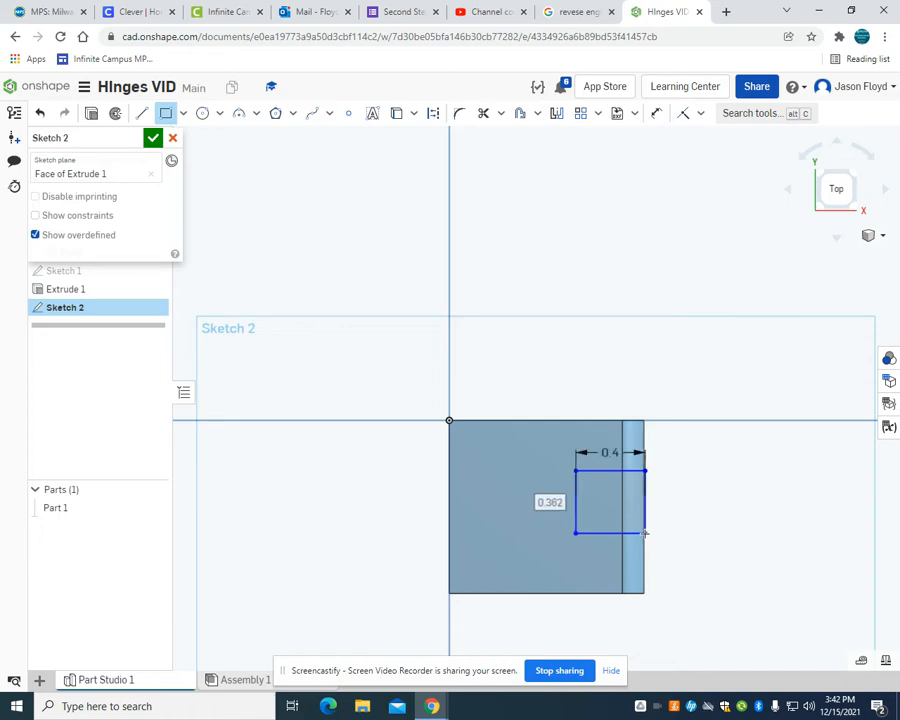
type("0.75")
key("Return")
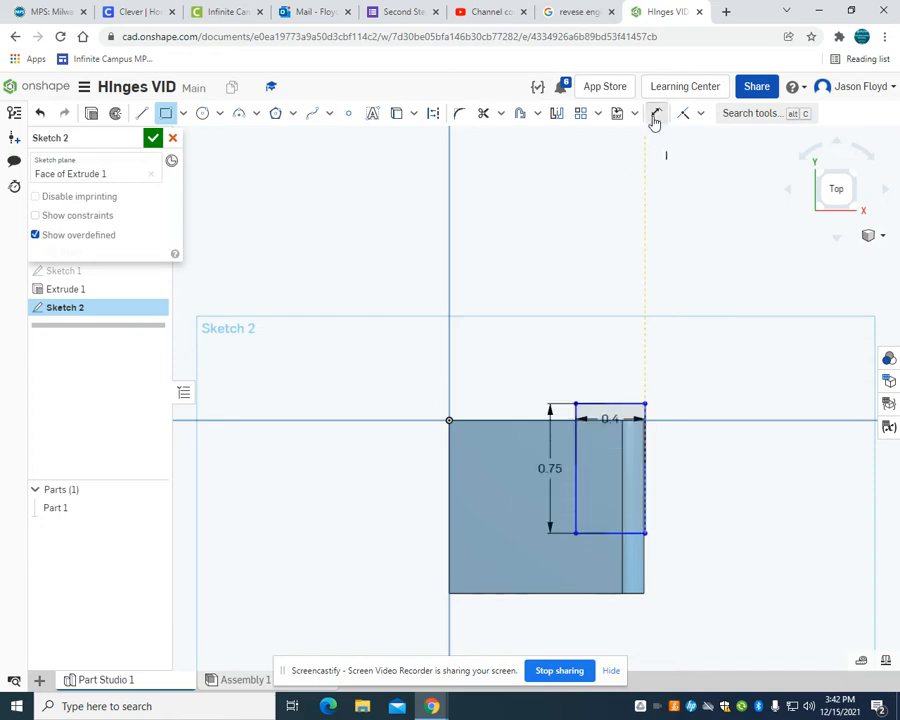
Step: Dimension the rectangle's short side nearest the block's front edge at 0.125 in from that edge
left_click(656, 113)
left_click(600, 532)
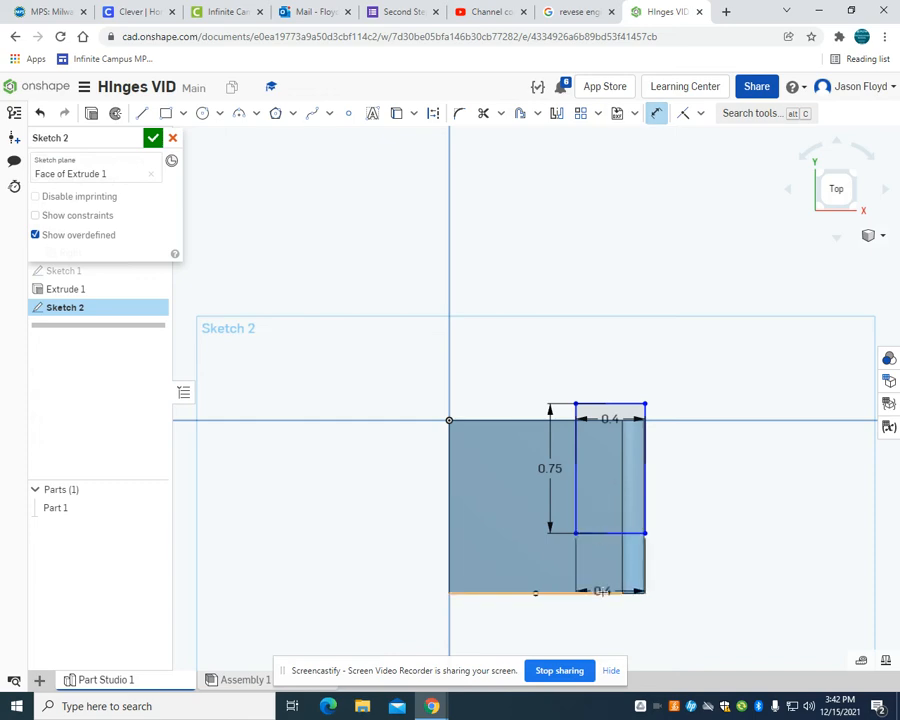
left_click(601, 593)
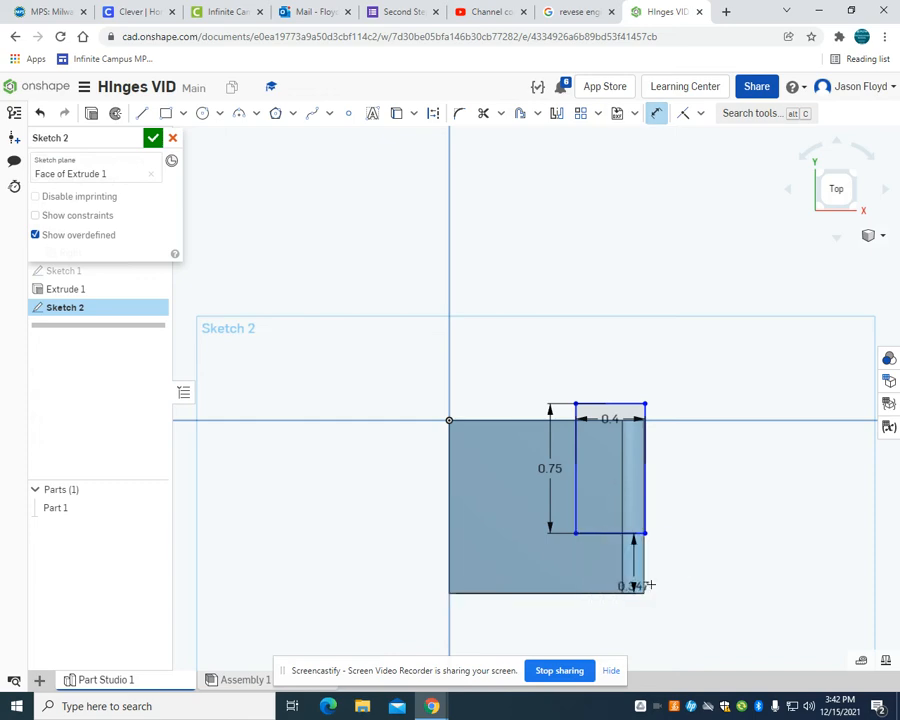
left_click(688, 584)
type(".125")
key("Return")
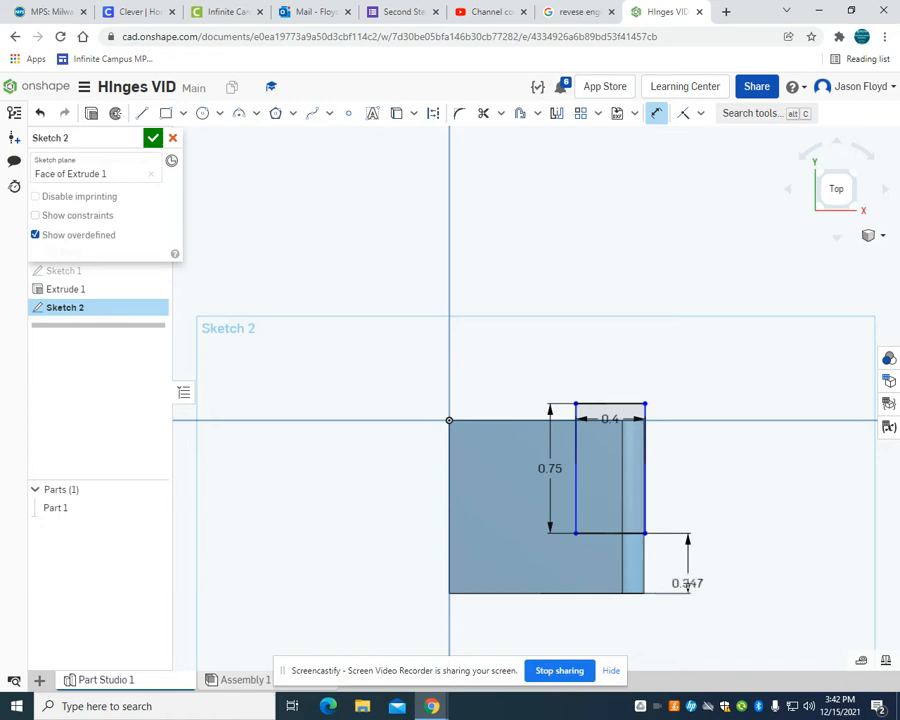
Step: Dimension the rectangle's outer side at 0.125 in from the line where the rounding begins
scroll(633, 466, "up", 5)
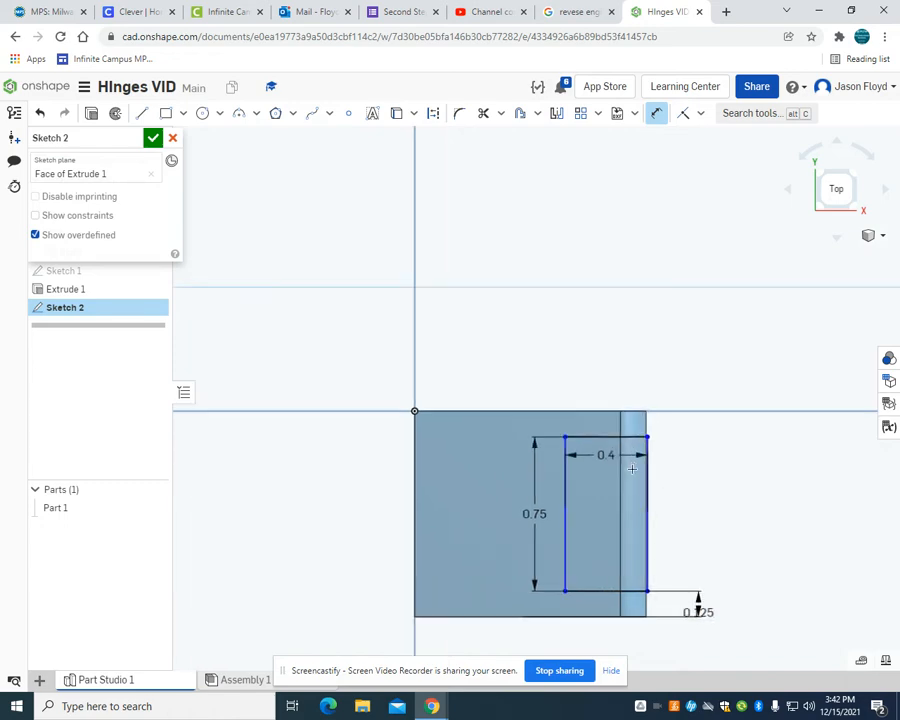
left_click(675, 410)
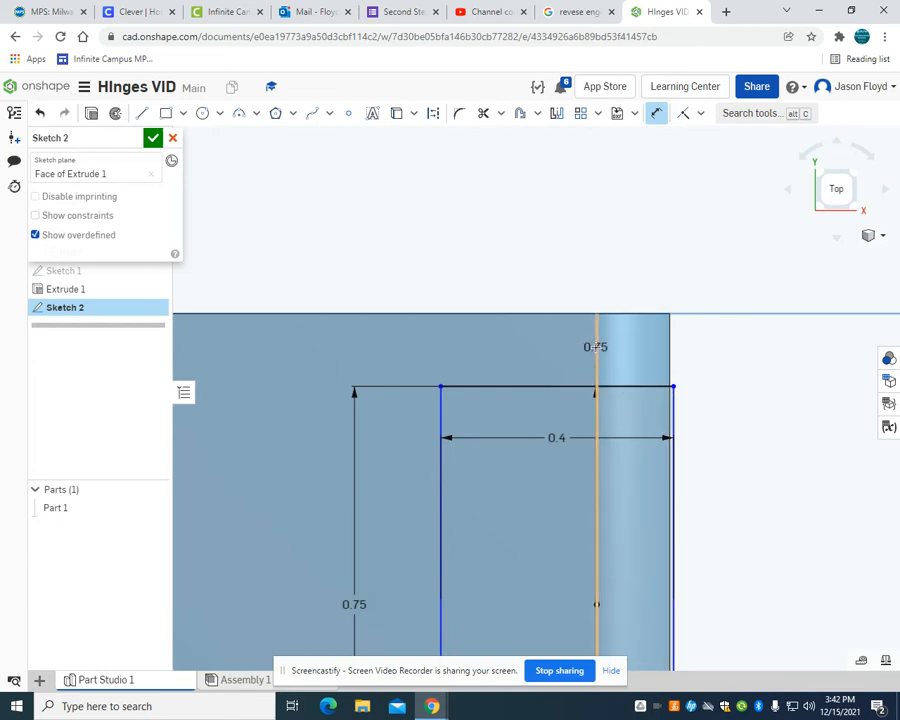
left_click(594, 347)
left_click(628, 262)
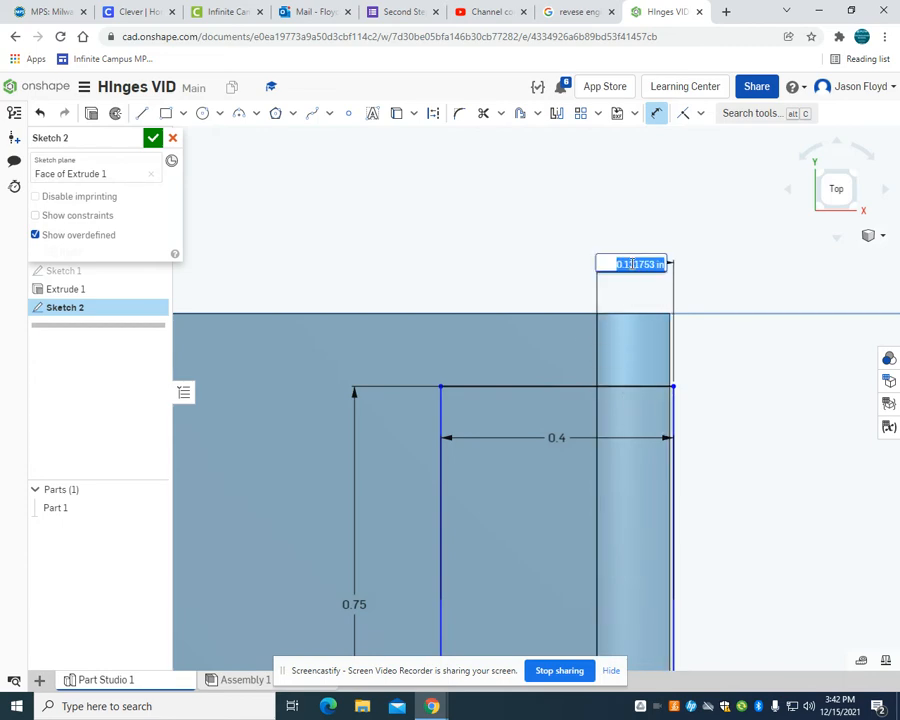
key("Return")
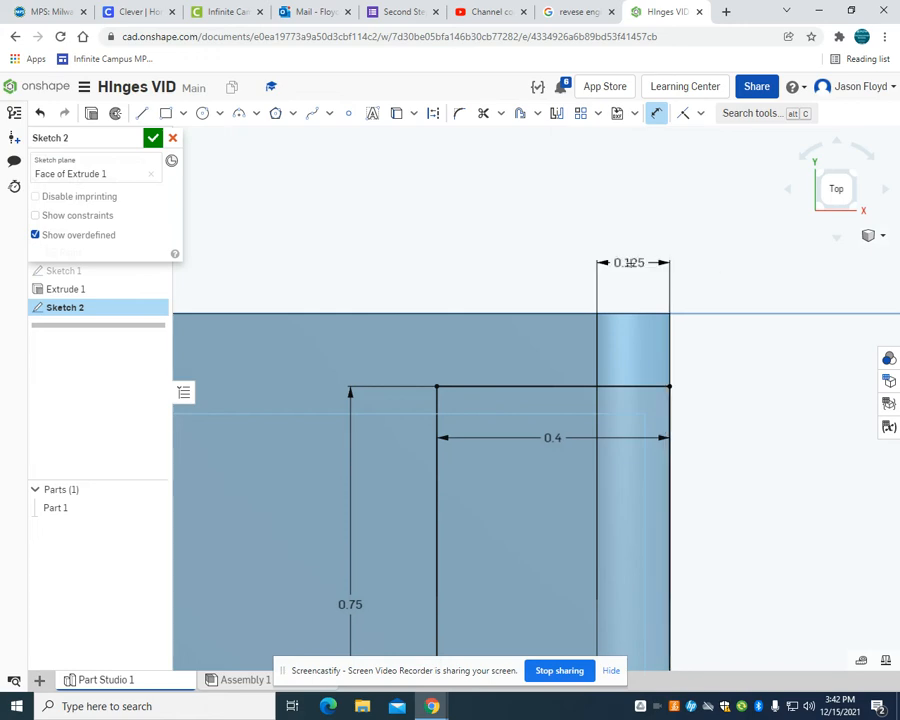
Step: Cut the rectangle out of the block's rounded end with a 1 in blind Remove extrude
left_click(91, 113)
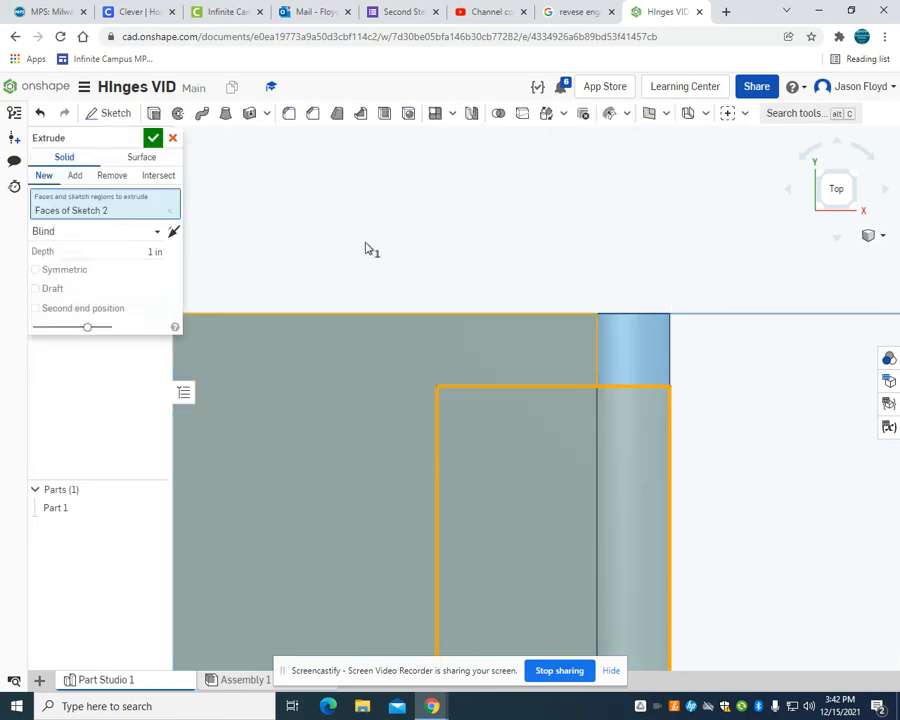
right_click_drag(368, 249, 370, 224)
left_click(113, 176)
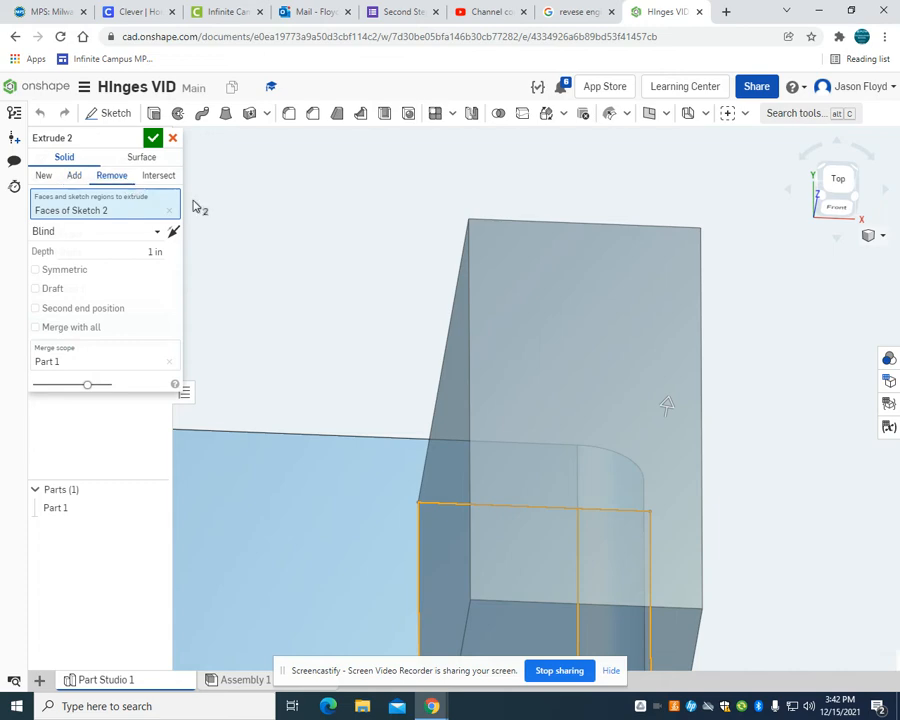
left_click(154, 140)
Step: Sketch a 0.125 in diameter circle on the slot's inner side face, centred in the rounded end of the knuckle
scroll(411, 297, "down", 3)
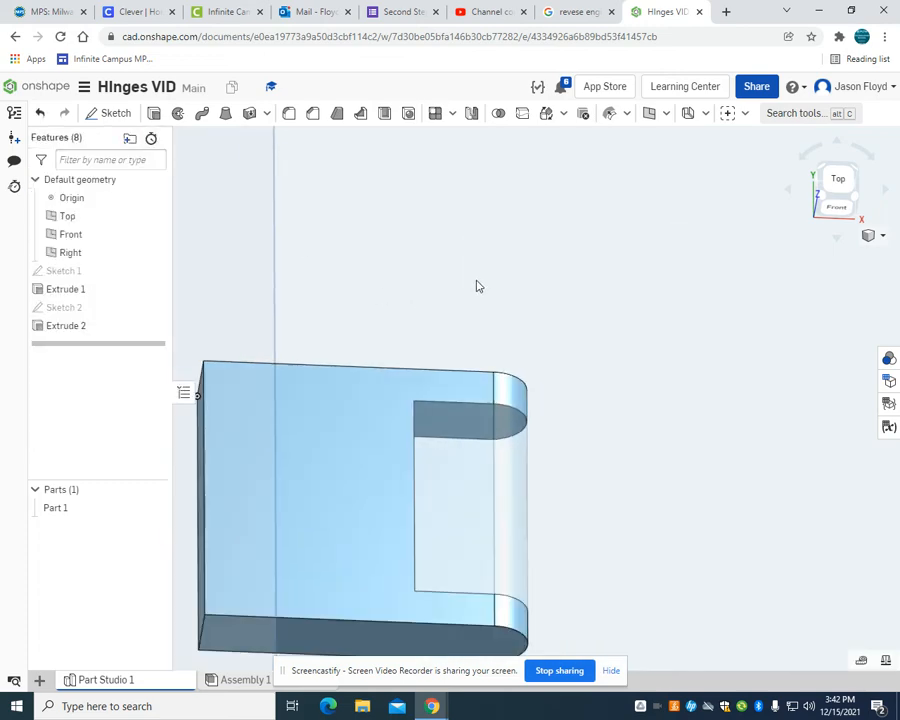
left_click(114, 113)
left_click(492, 424)
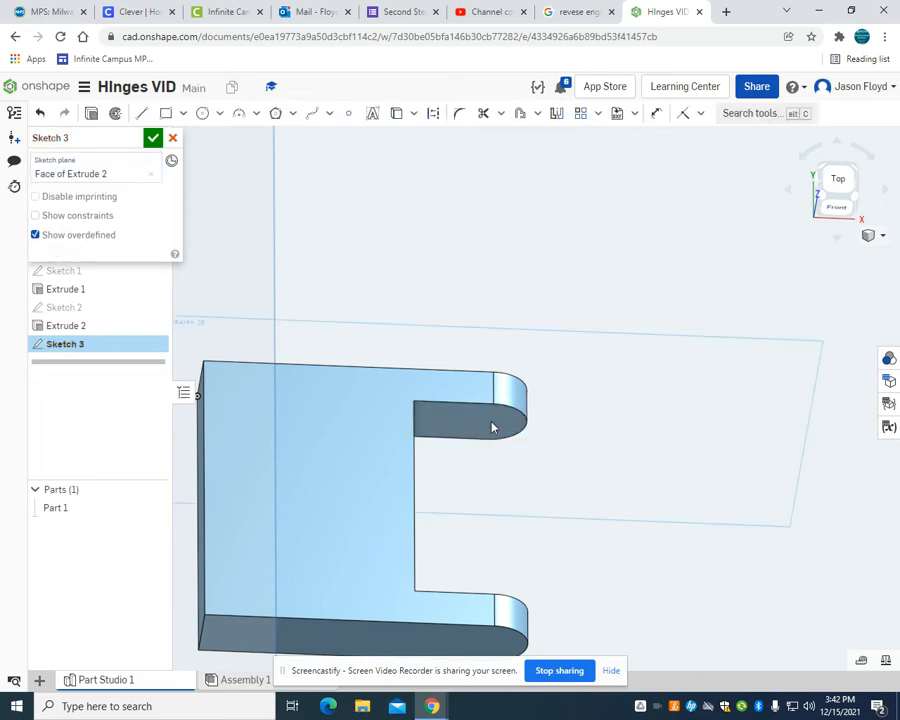
left_click(202, 113)
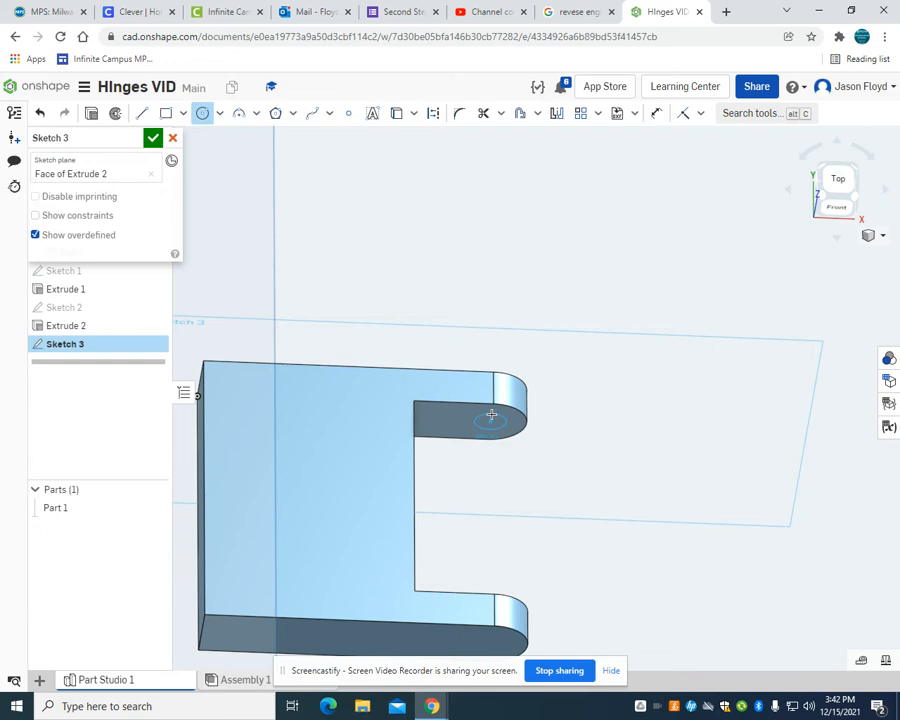
left_click(491, 415)
type(".125")
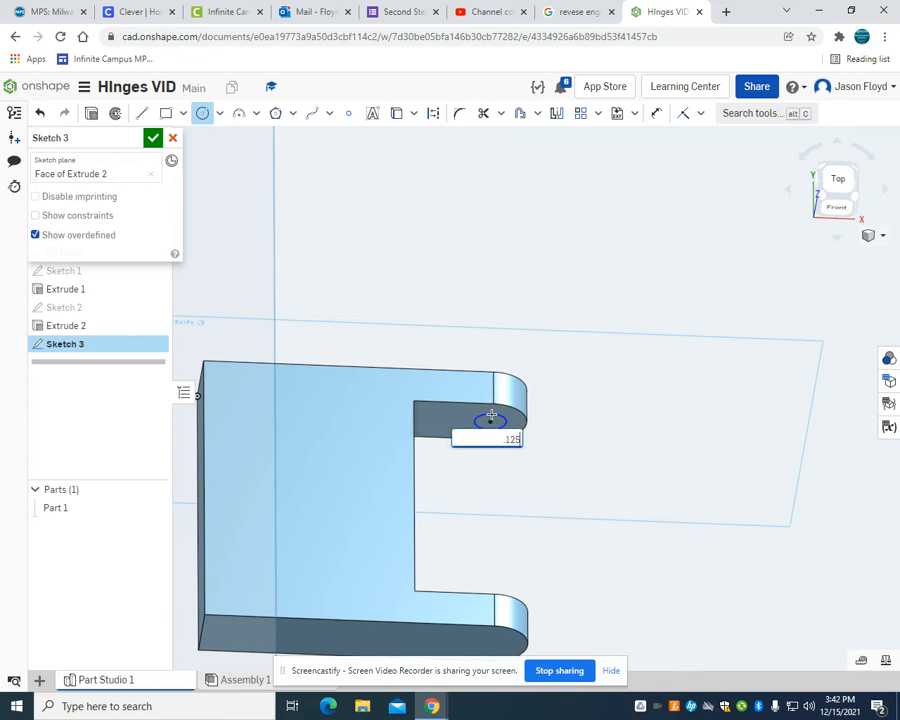
key("Return")
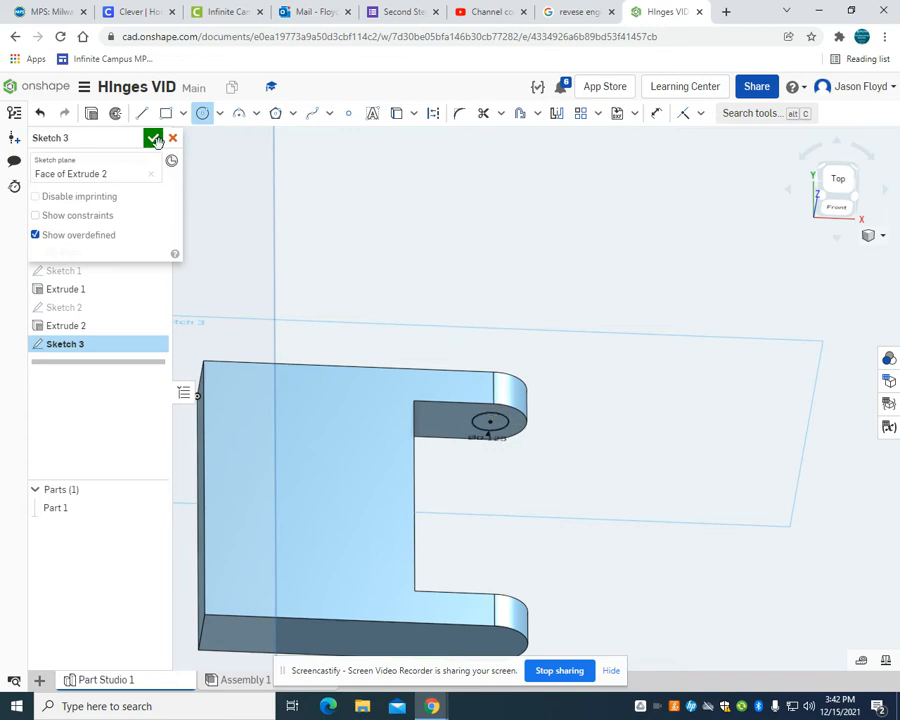
Step: Extrude the 0.125 in circle as an added pin up to the inner side face of the opposite knuckle
left_click(93, 113)
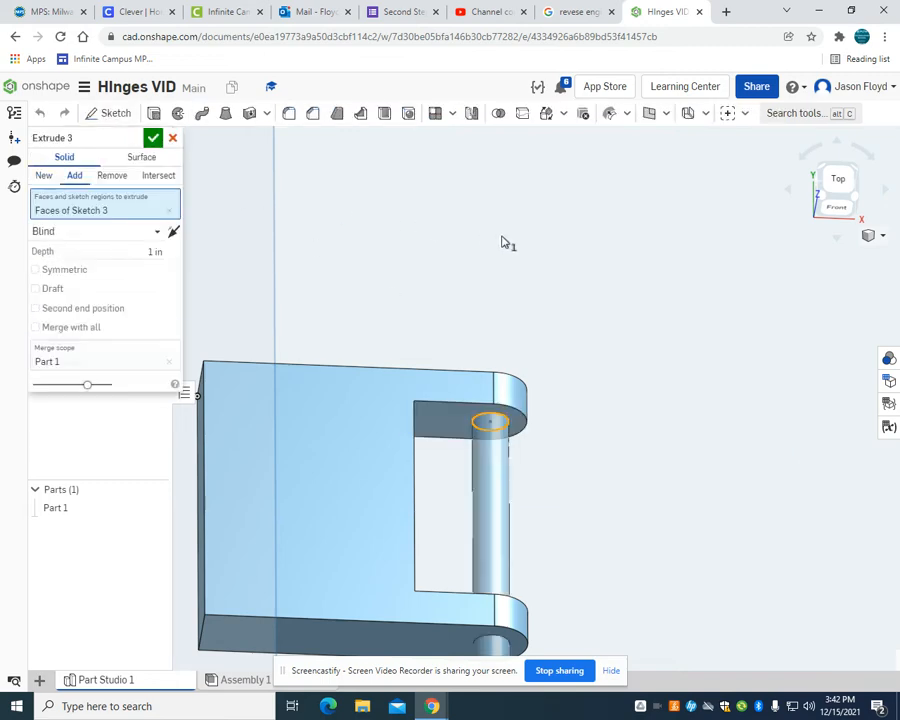
scroll(500, 248, "down", 5)
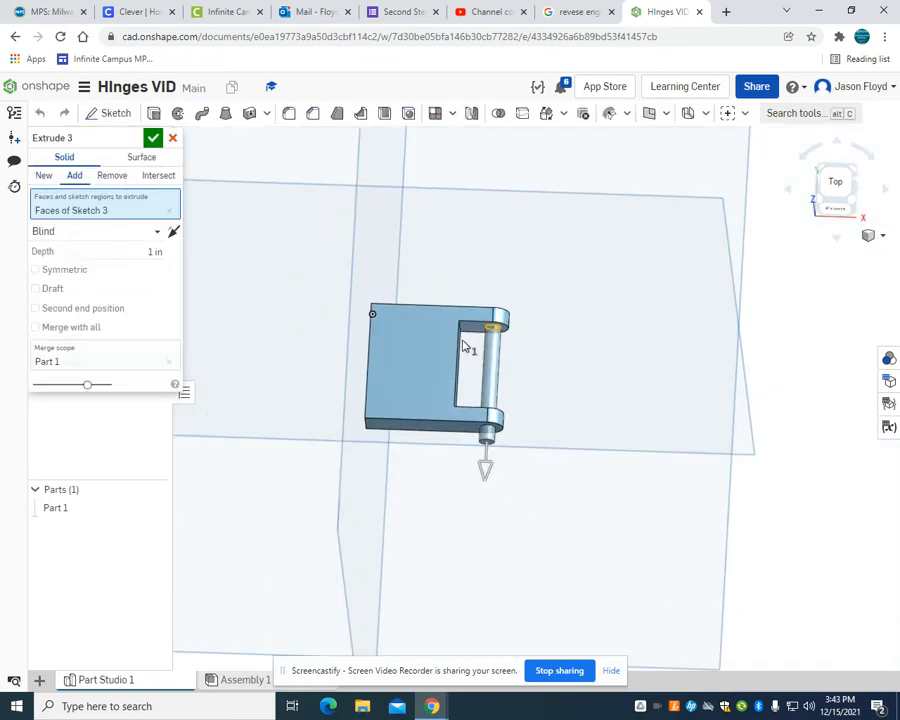
left_click(158, 251)
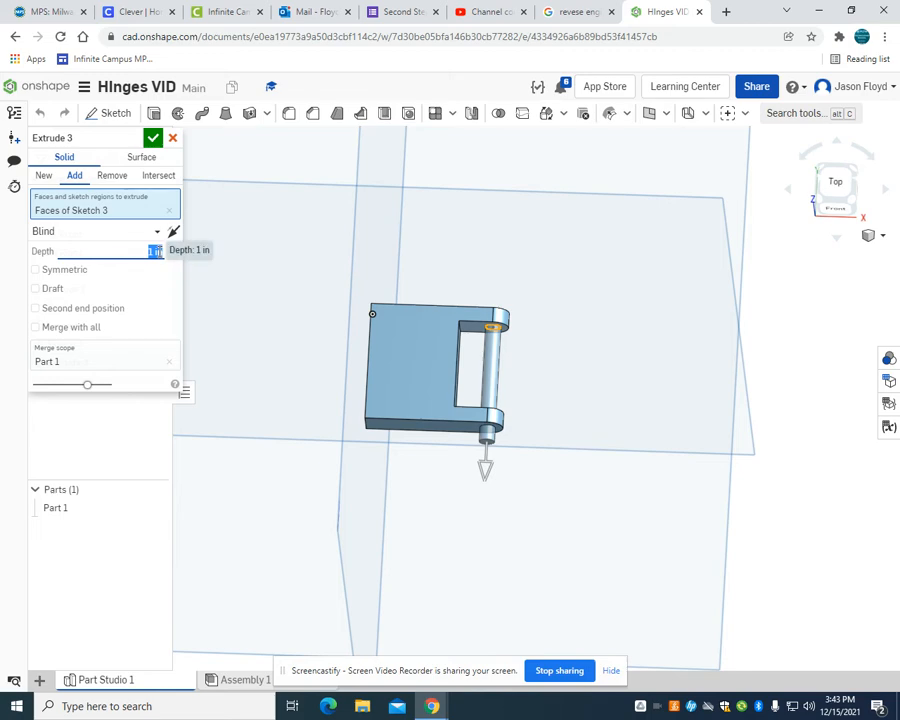
left_click(80, 231)
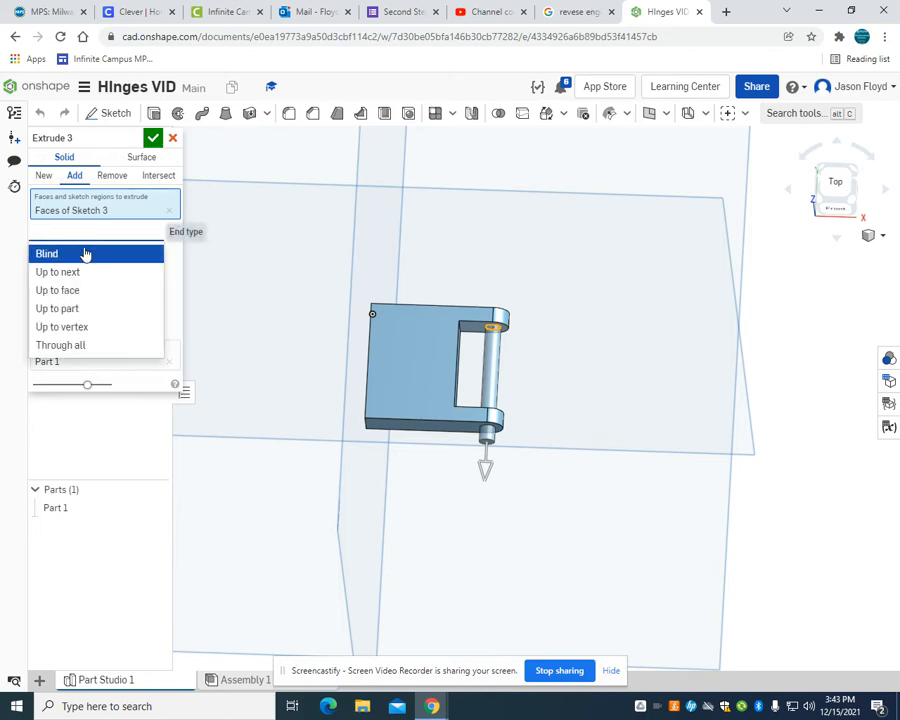
left_click(88, 291)
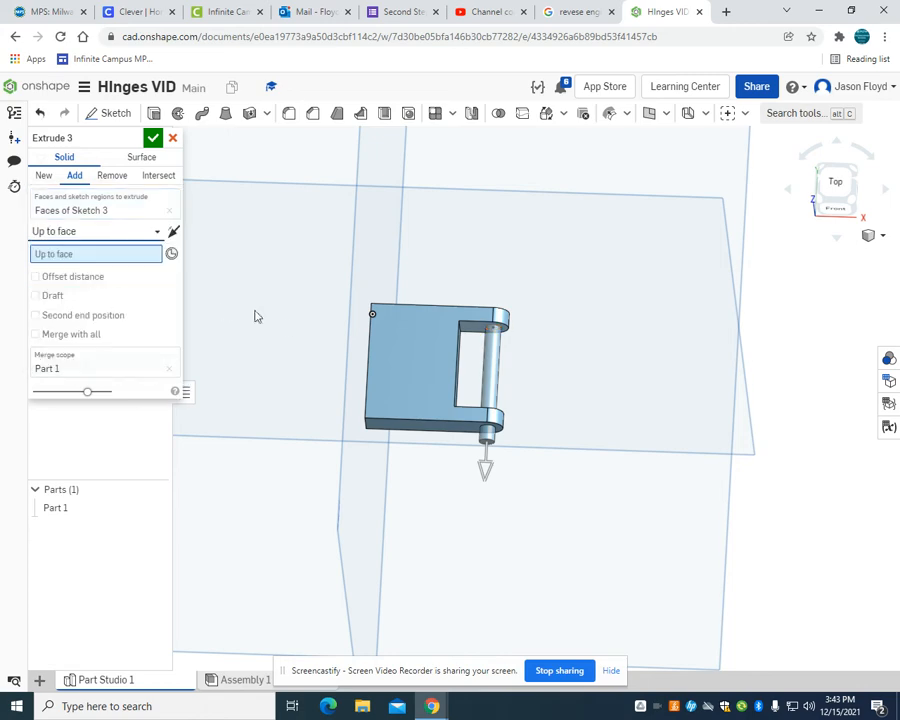
right_click_drag(557, 348, 508, 402)
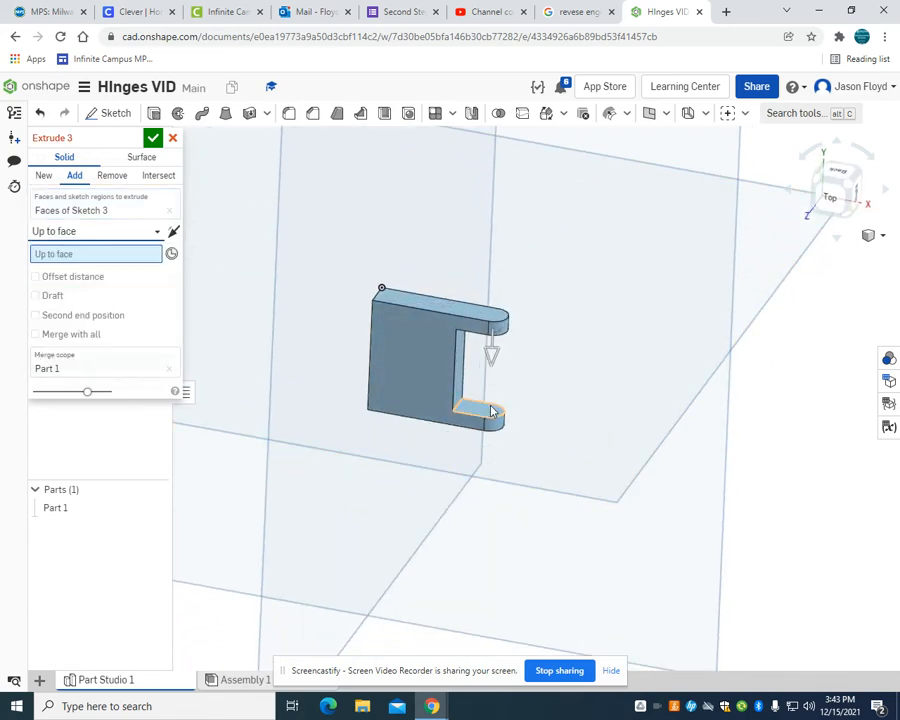
left_click(490, 410)
left_click(153, 138)
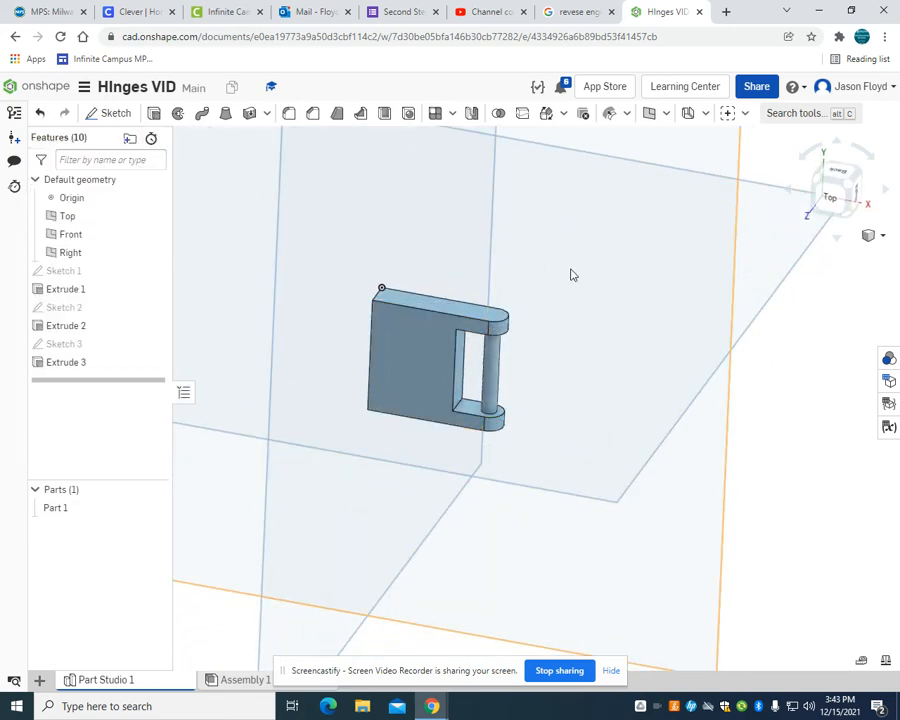
Step: Sketch a 1 in by 0.7 in rectangle on the Top plane in front of the first leaf, its side aligned with the origin
right_click_drag(572, 273, 575, 203)
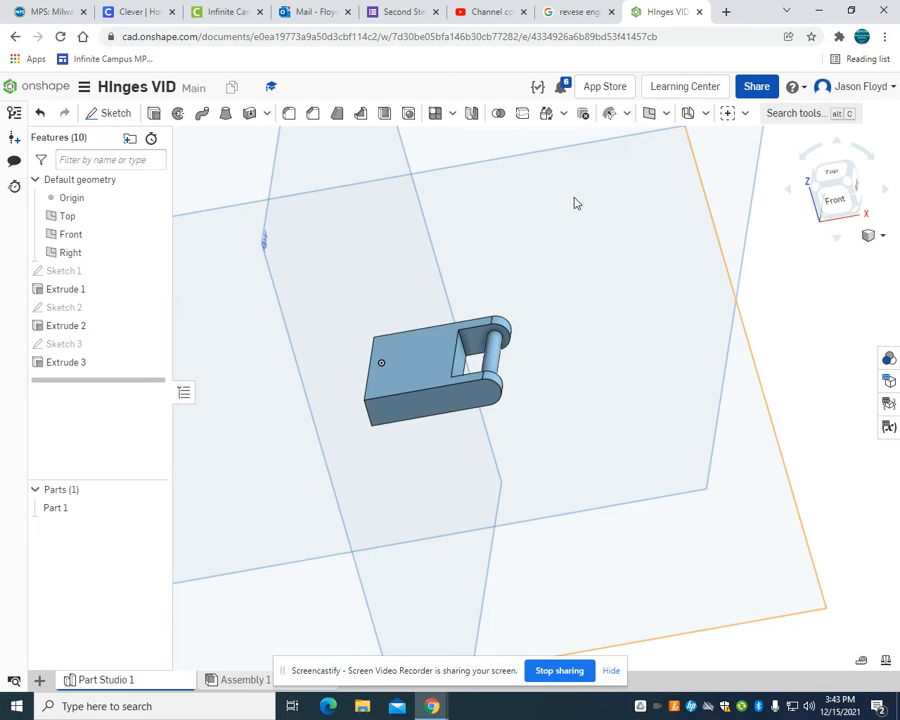
left_click(115, 113)
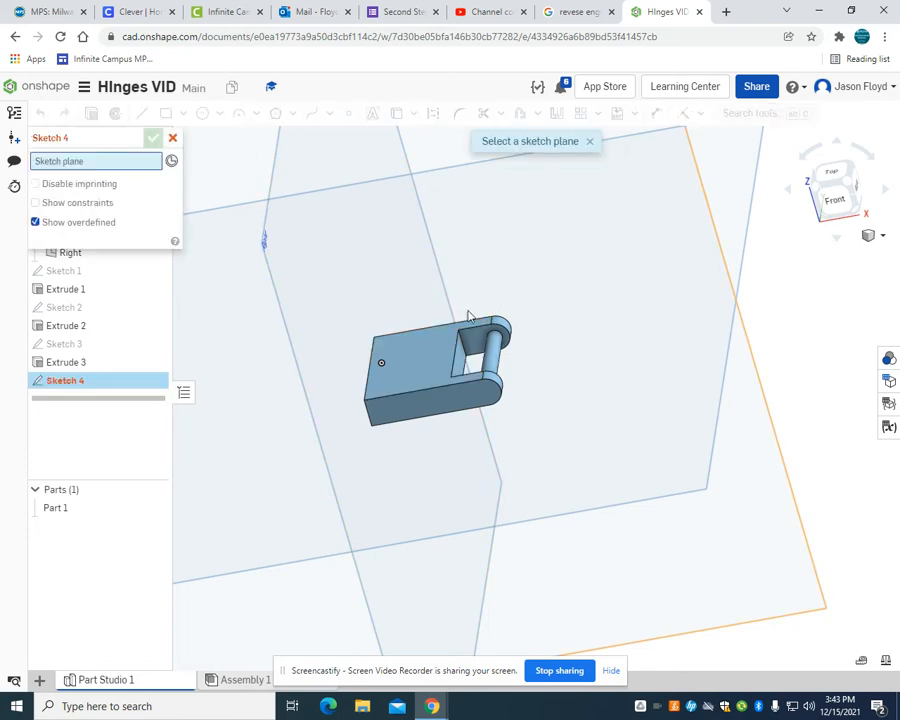
right_click_drag(592, 351, 620, 355)
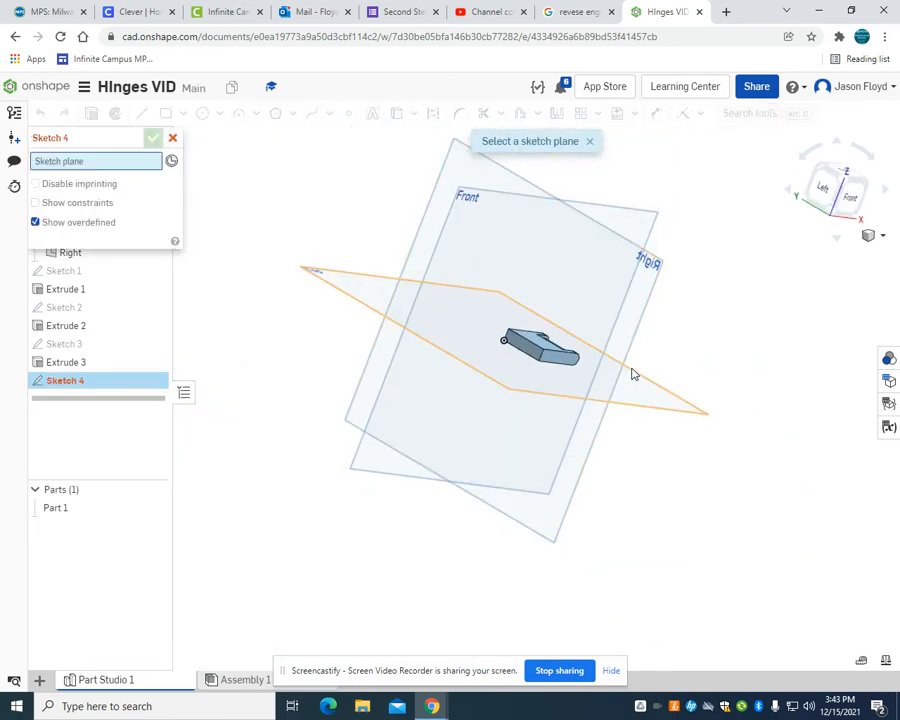
left_click(660, 392)
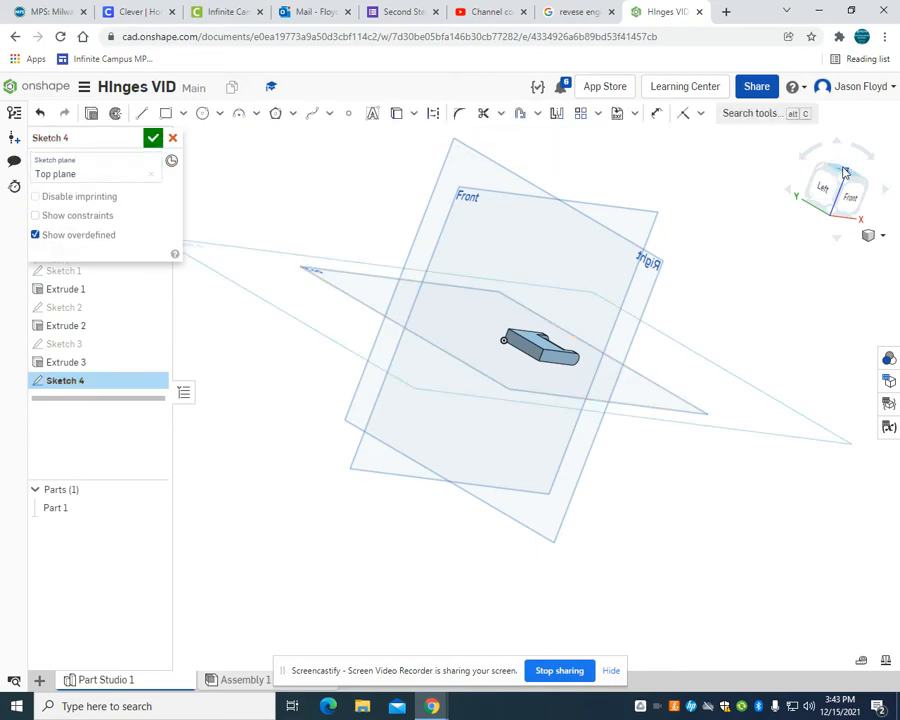
key("n")
left_click(166, 113)
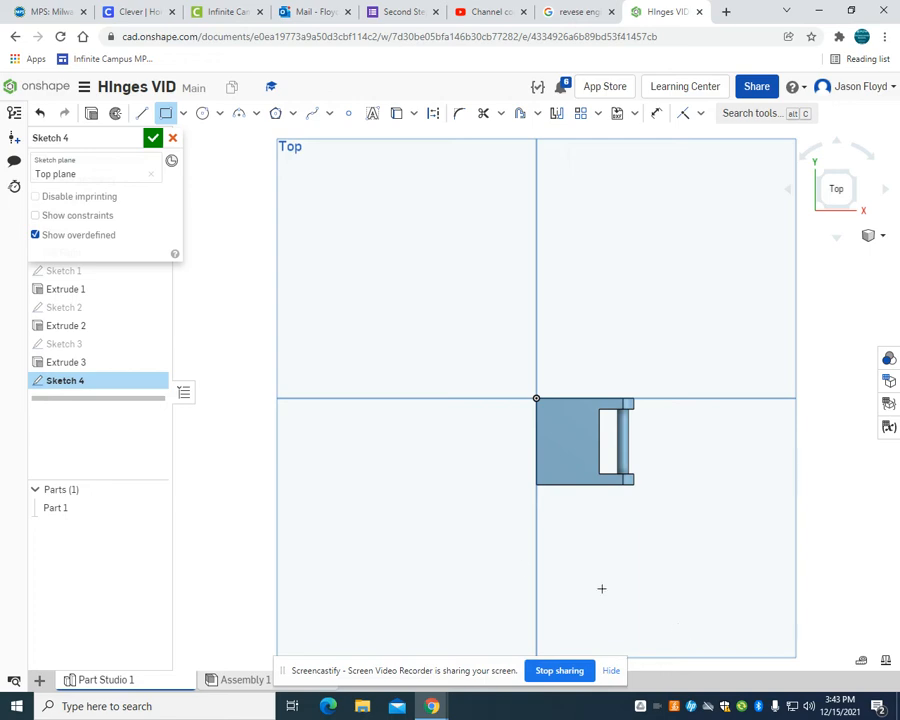
left_click(536, 546)
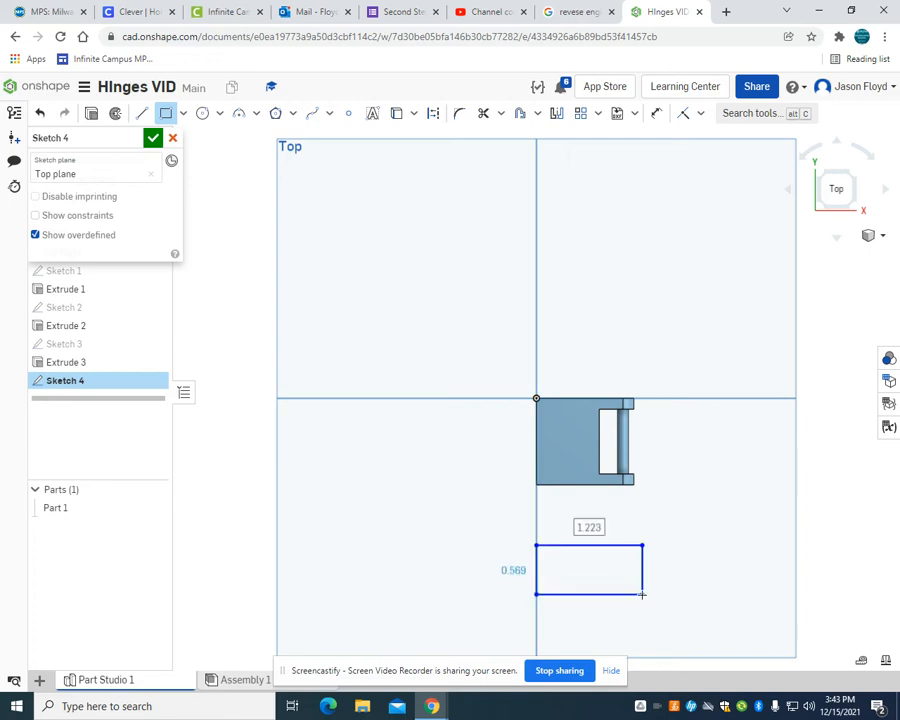
left_click(642, 594)
type("1")
key("Tab")
type("3")
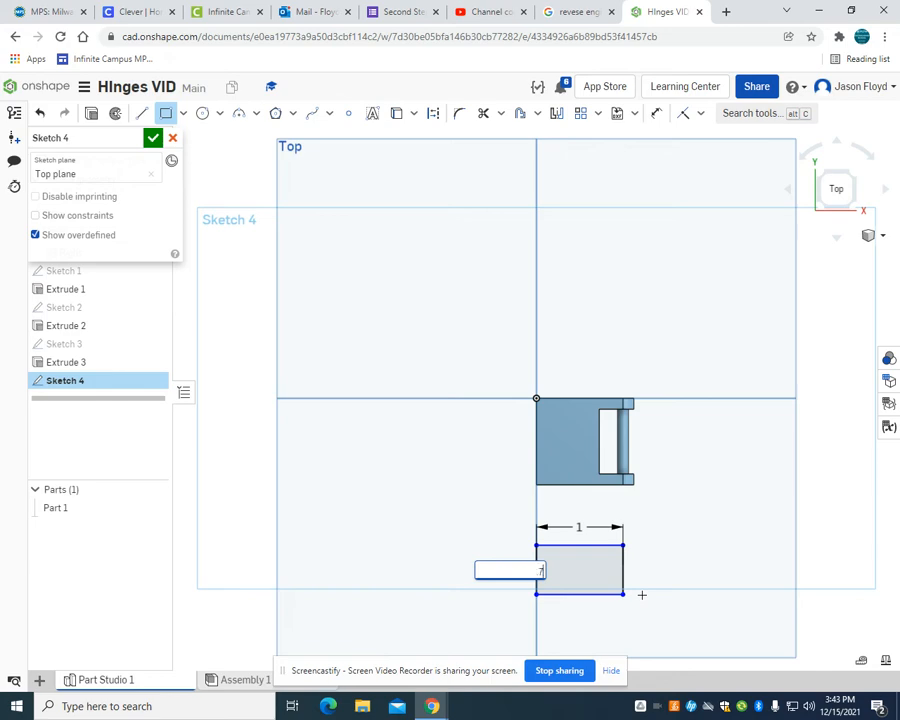
key("Escape")
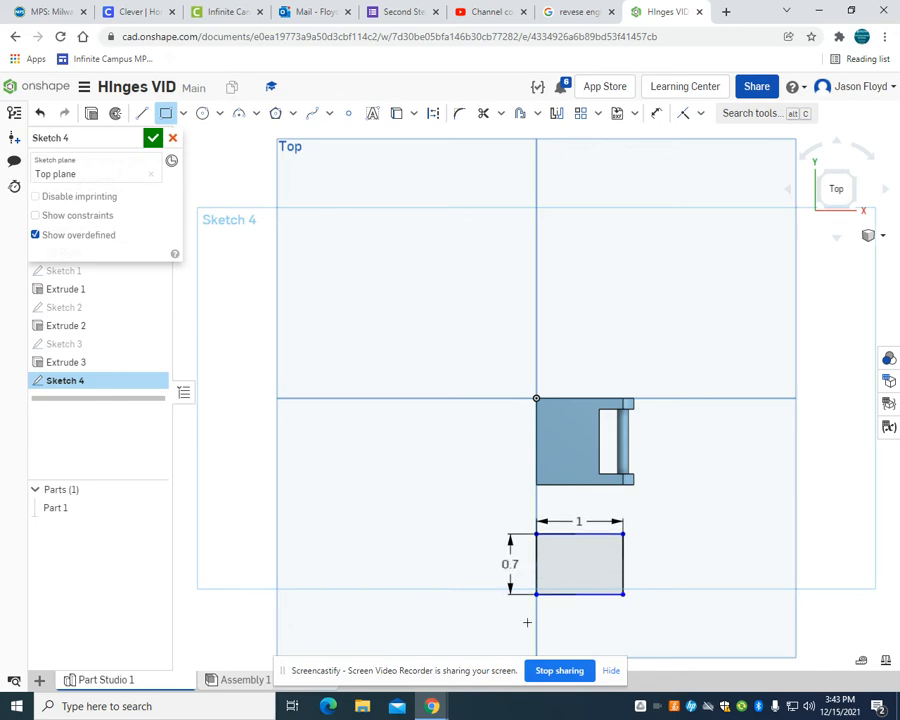
Step: Extrude the rectangle 0.25 in as a new part
left_click(91, 114)
left_click(148, 252)
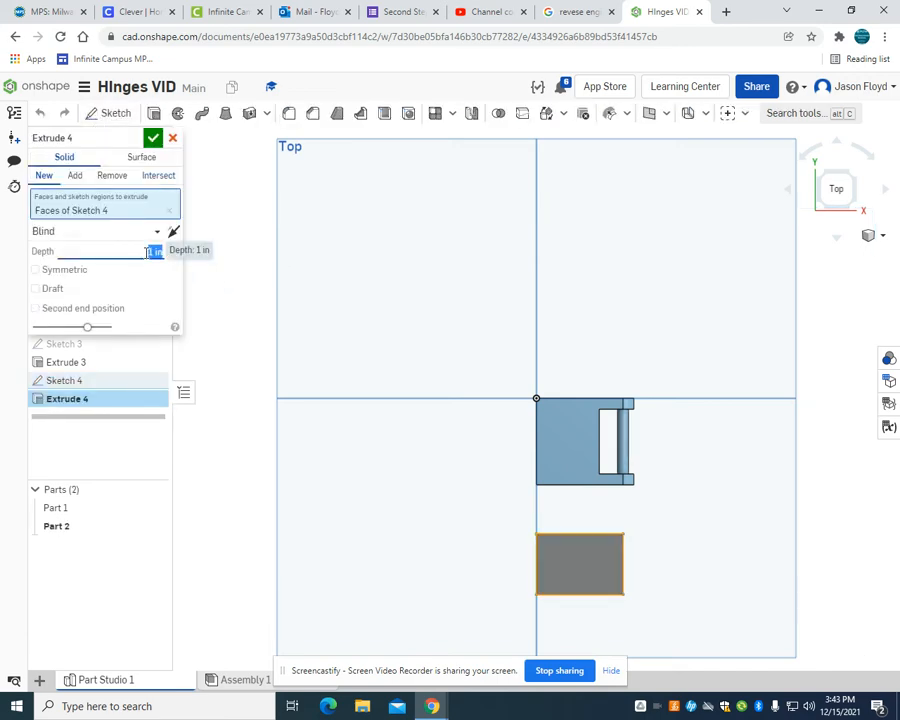
type("0.25")
key("Return")
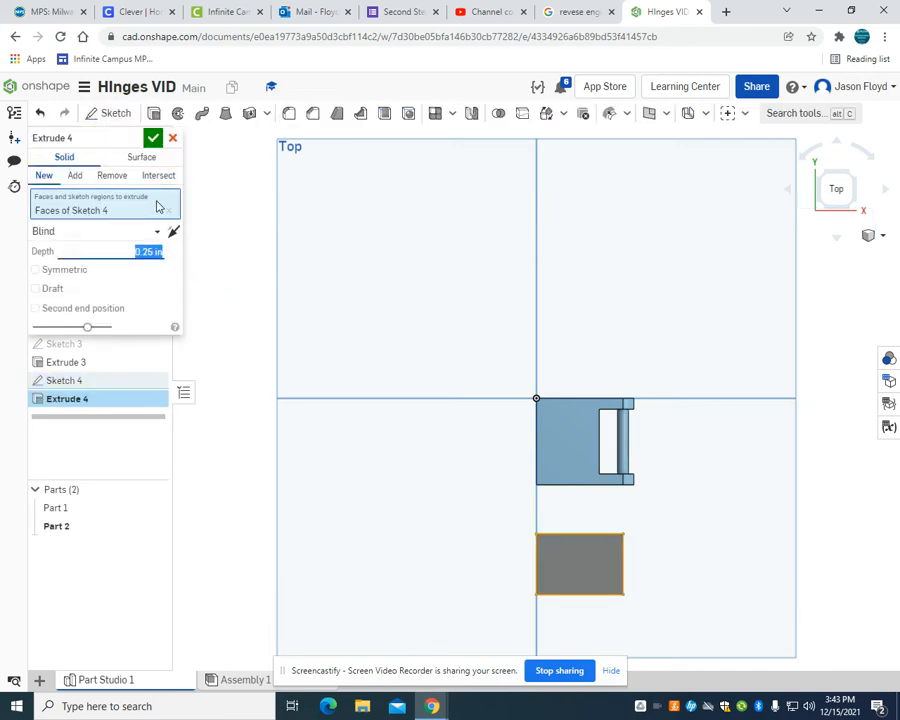
left_click(153, 138)
Step: Sketch a 0.2 in diameter circle on the new block's front face, near the end on the pin side
right_click_drag(358, 277, 398, 334)
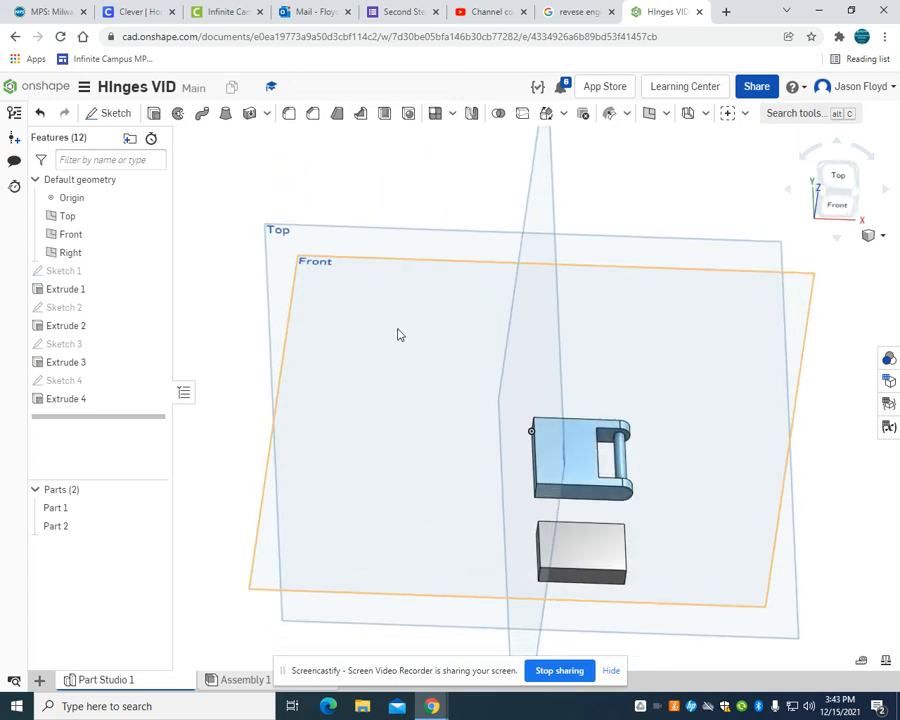
left_click(120, 113)
scroll(600, 615, "up", 4)
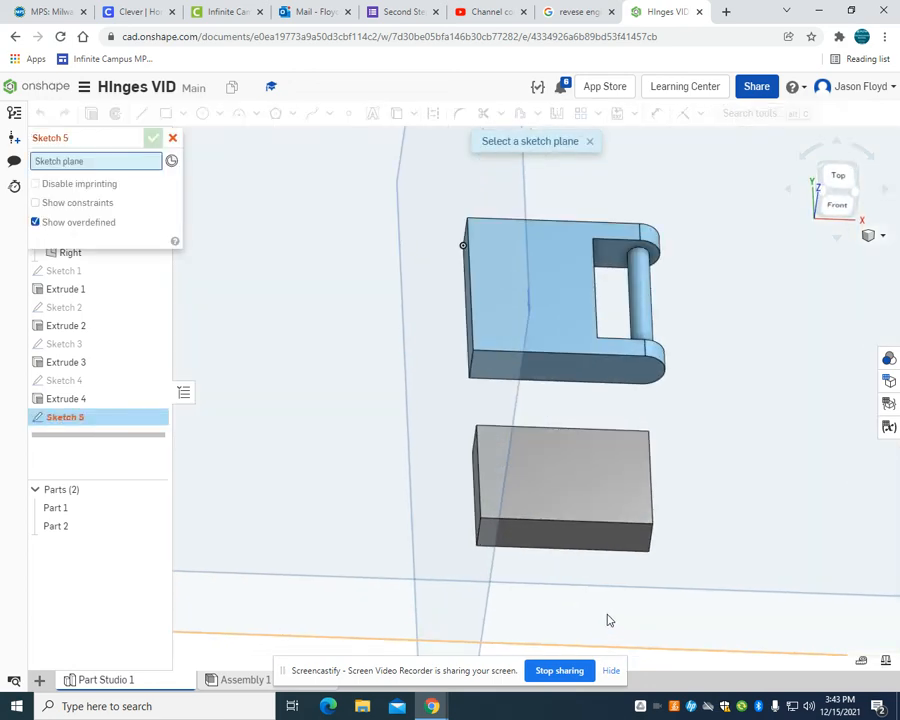
left_click(612, 538)
left_click(202, 113)
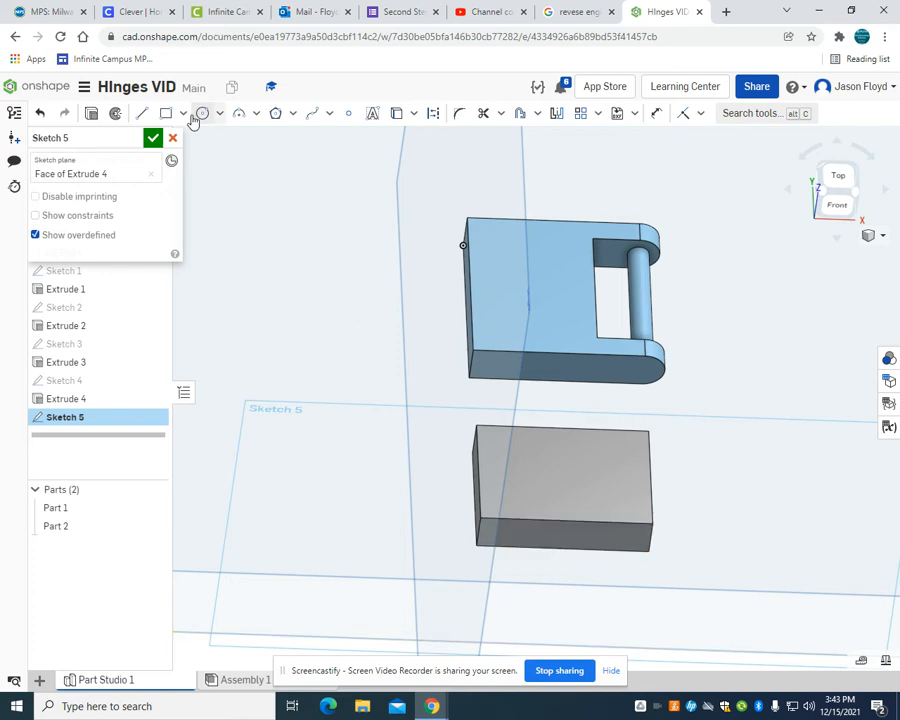
left_click(836, 203)
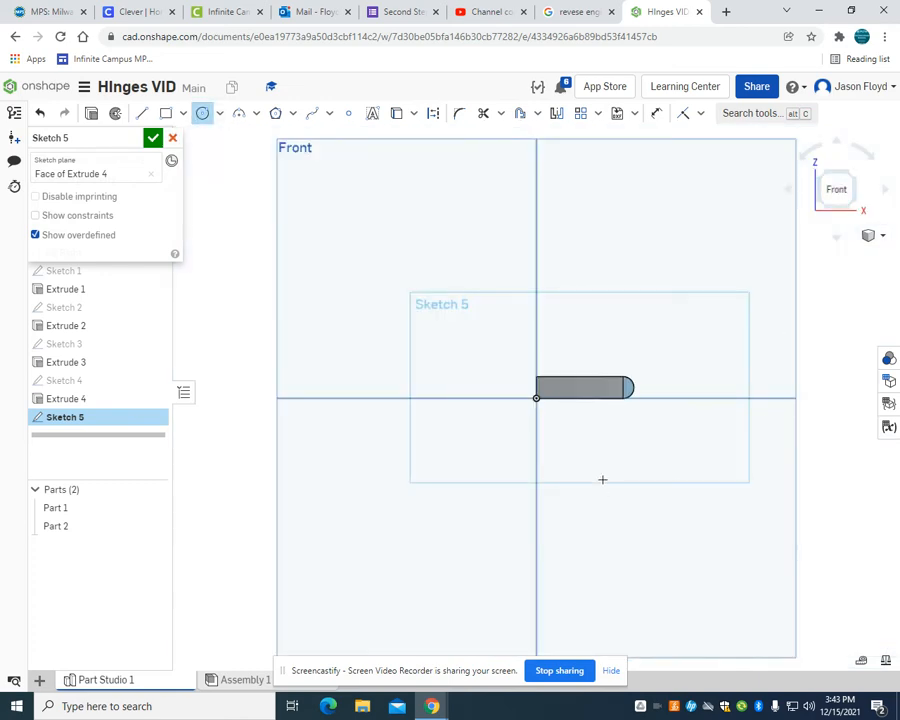
left_click(610, 385)
left_click(610, 385)
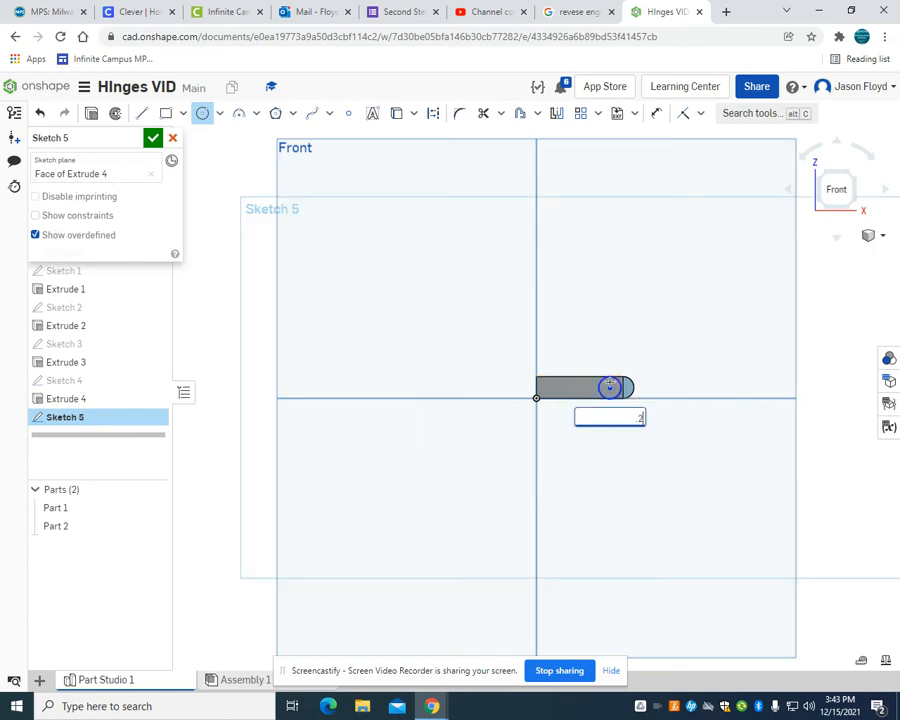
type("0.2")
key("Return")
Step: Dimension the circle's centre at 0.125 in above the block's lower edge
scroll(612, 388, "up", 5)
scroll(621, 396, "up", 3)
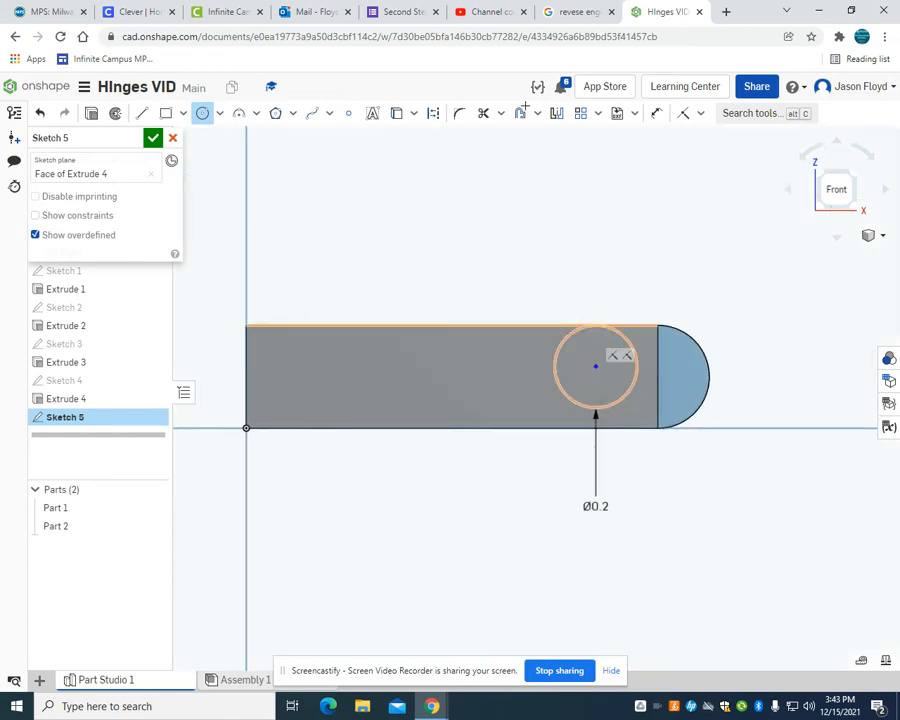
left_click(656, 113)
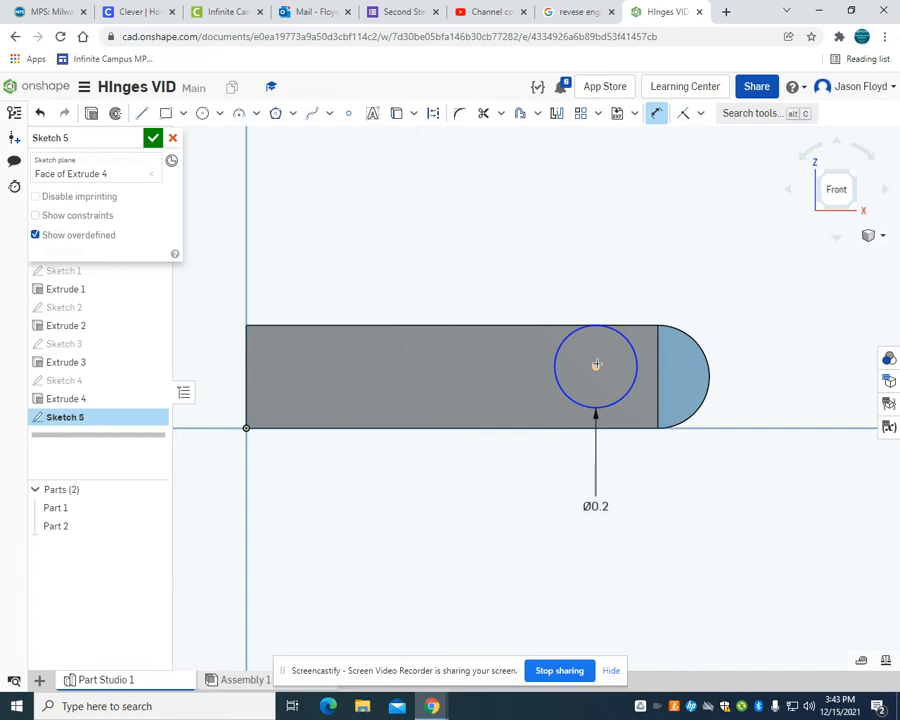
left_click(565, 427)
left_click(595, 366)
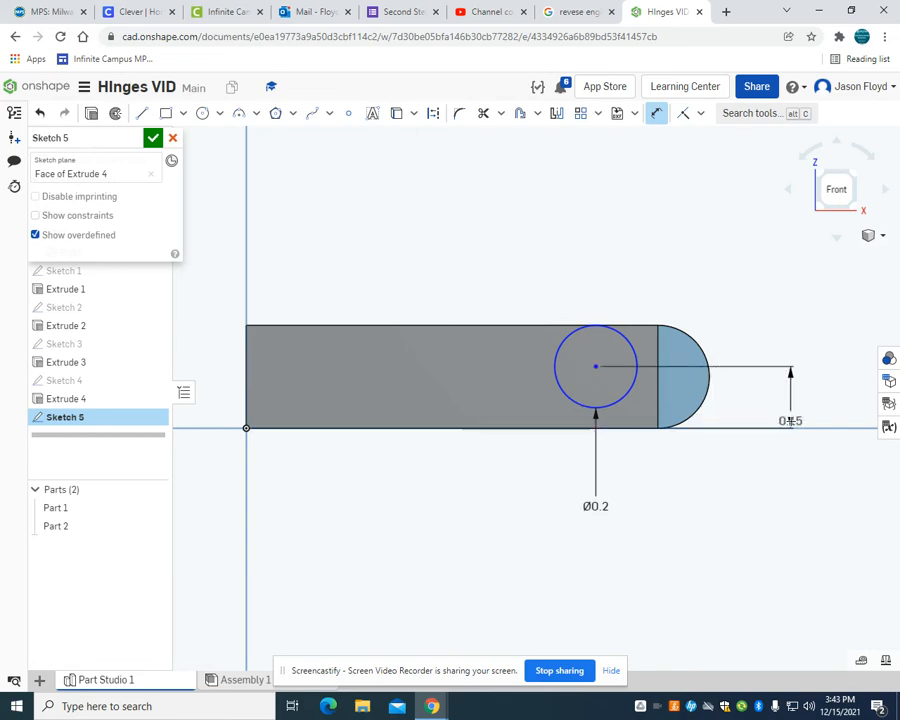
left_click(790, 421)
key("BackSpace")
key("Return")
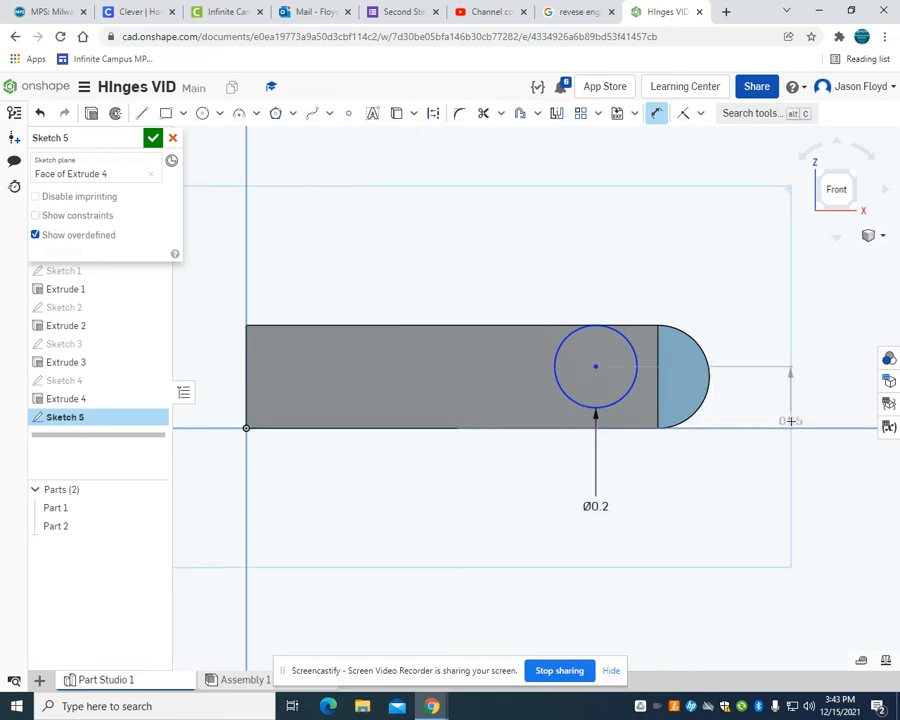
Step: Delete the tangent constraint between the circle and the block's upper edge
right_click(548, 365)
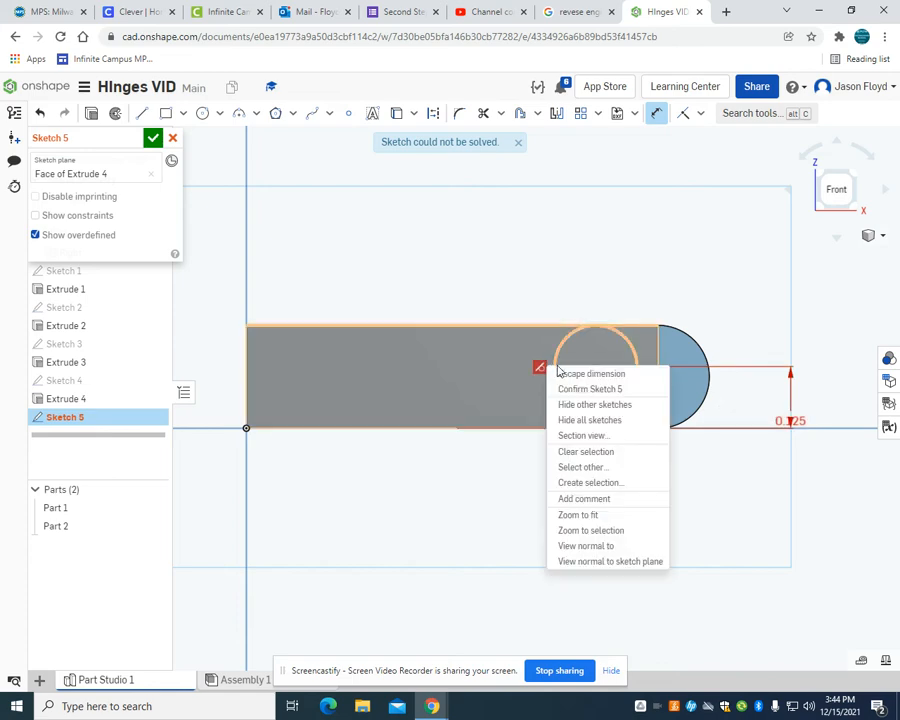
left_click(555, 373)
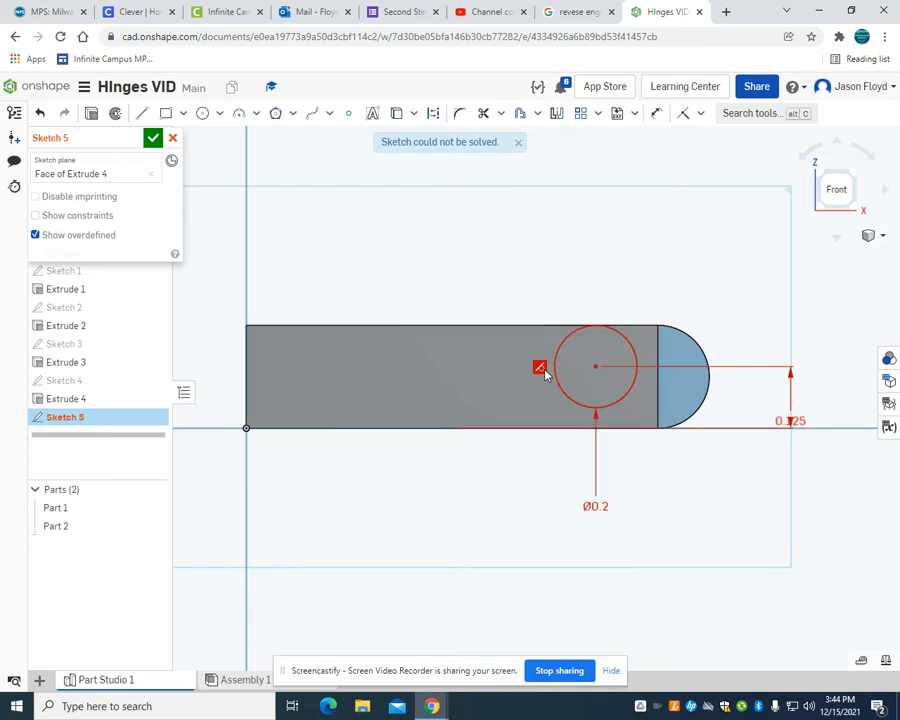
left_click(541, 370)
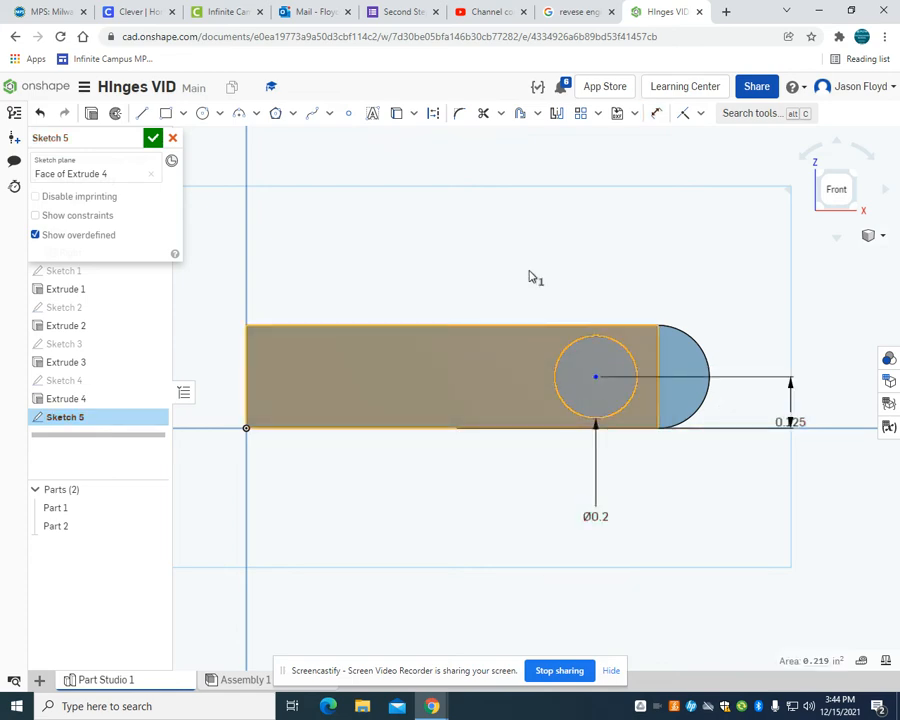
Step: Dimension the circle's centre horizontally at 0.17 in from the midpoint of the block's nearest end edge
left_click(659, 116)
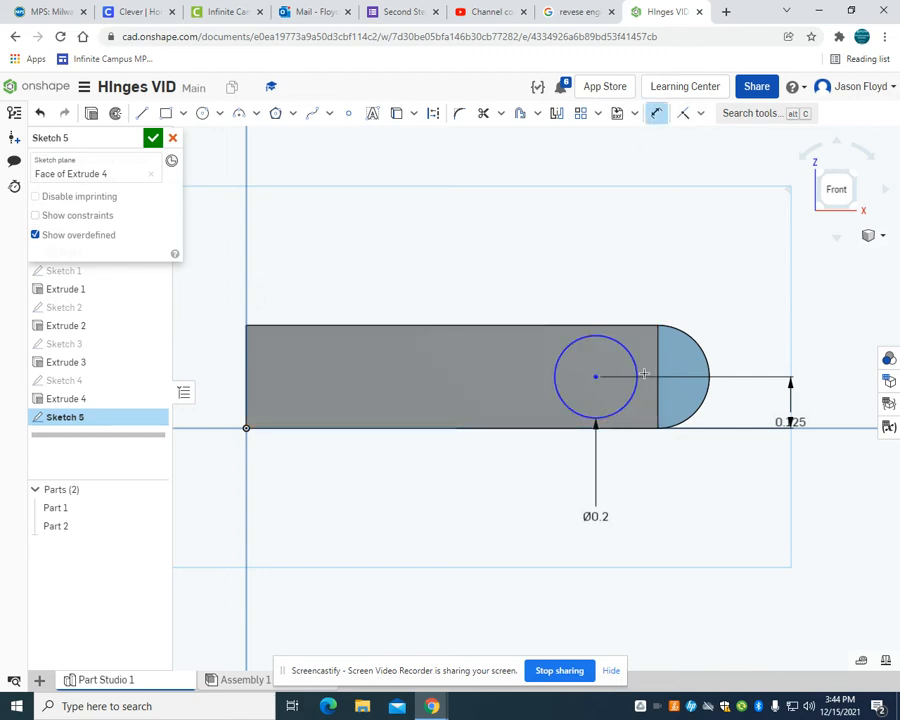
left_click(655, 373)
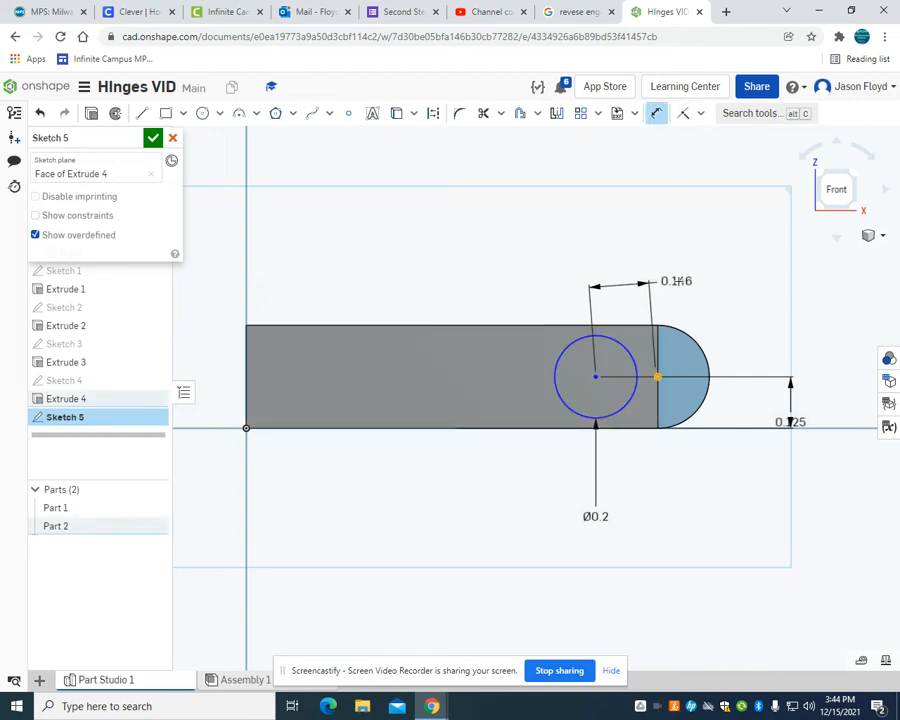
right_click(700, 291)
left_click(648, 280)
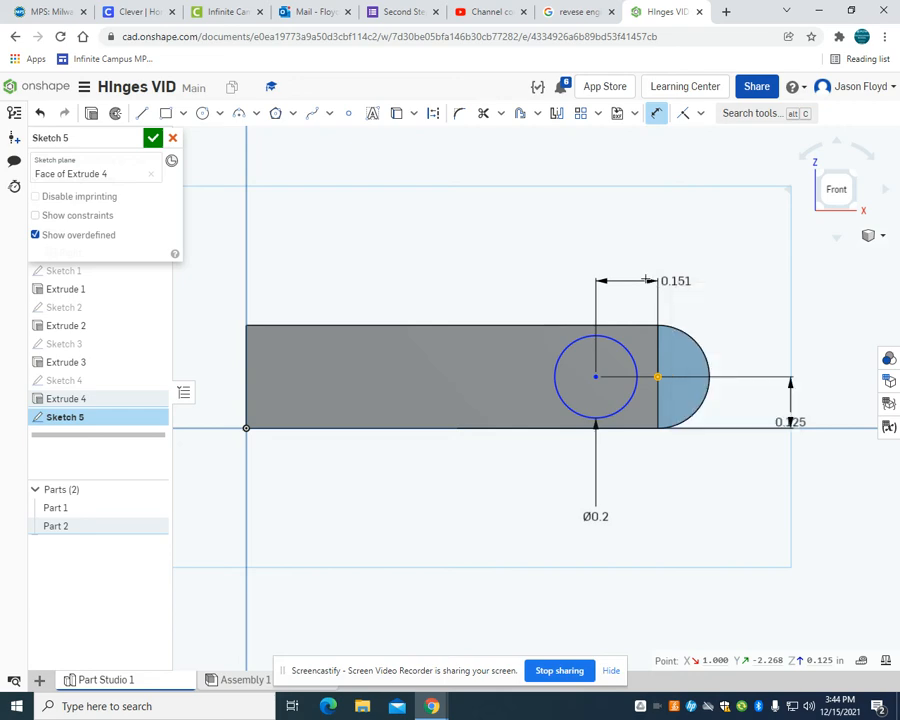
left_click(647, 280)
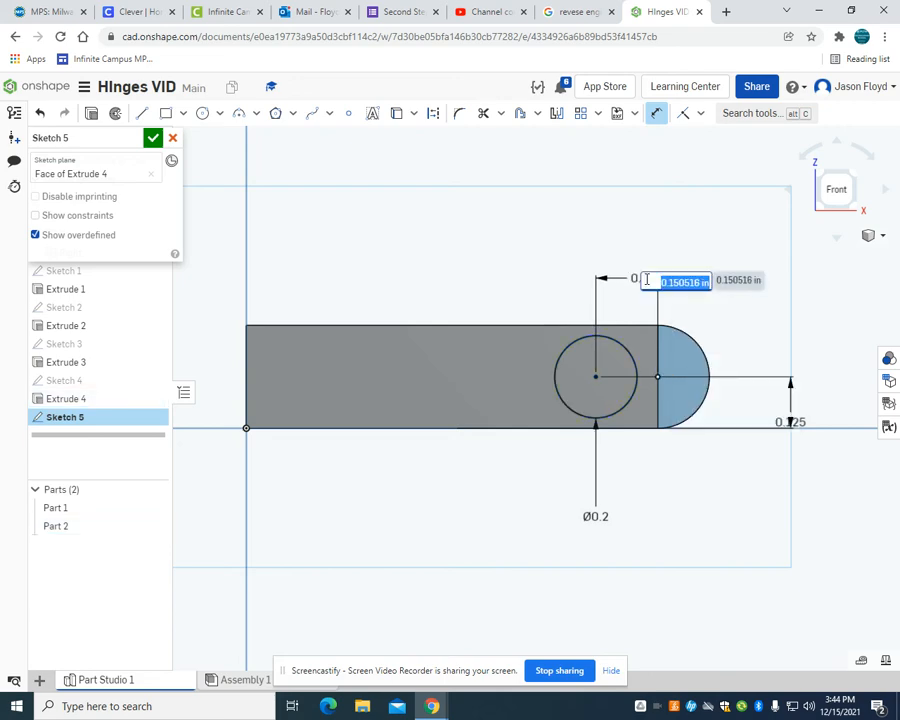
key("BackSpace")
type(".17")
key("Return")
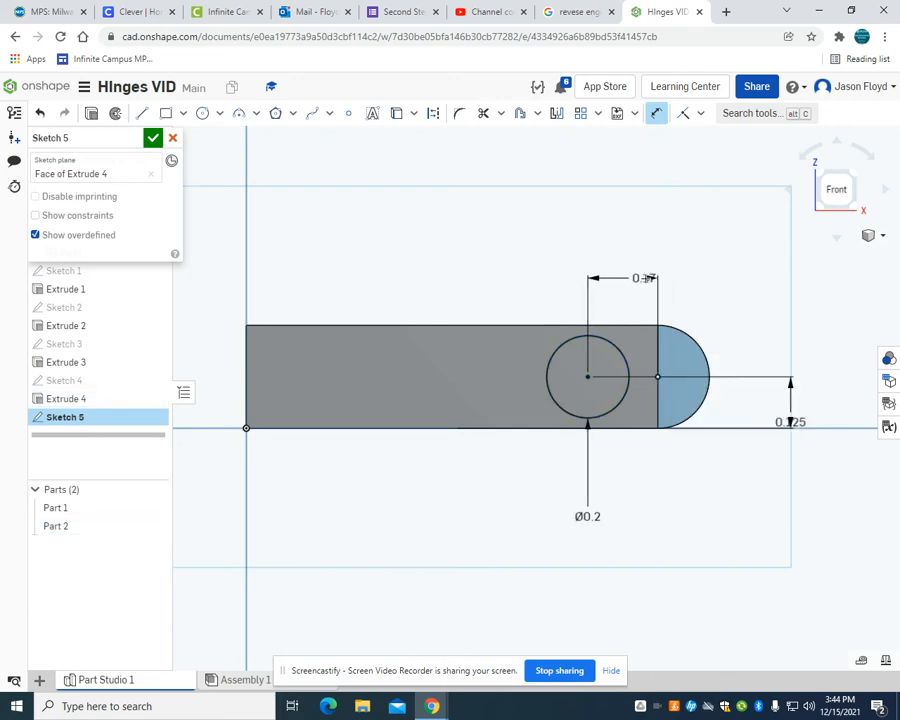
right_click_drag(543, 224, 468, 229)
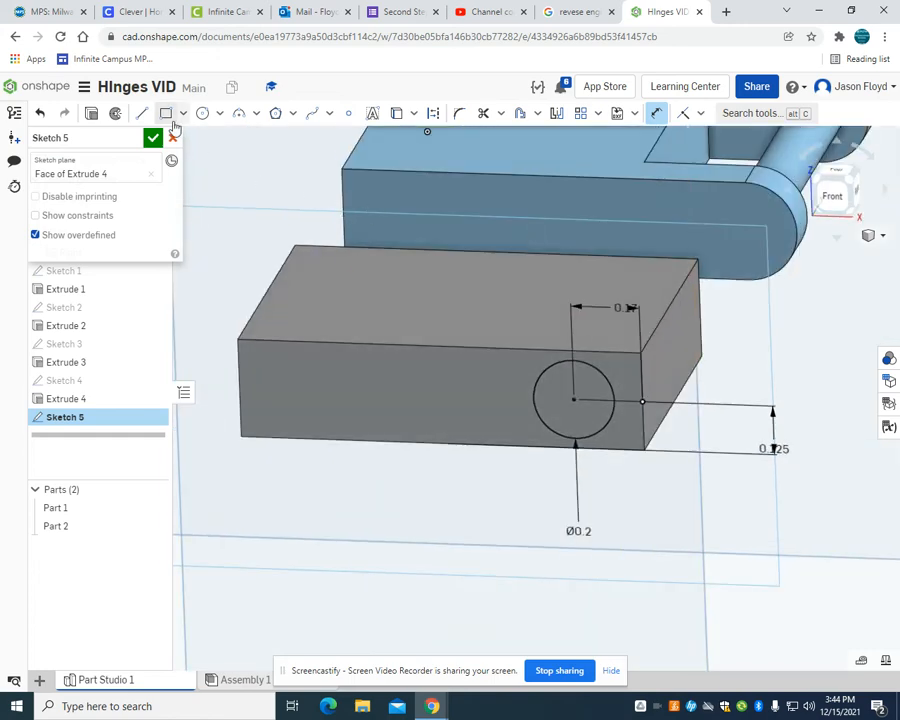
Step: Extrude the sketched circle 1 in deep as a Remove cut through the block to make the pin hole
left_click(100, 116)
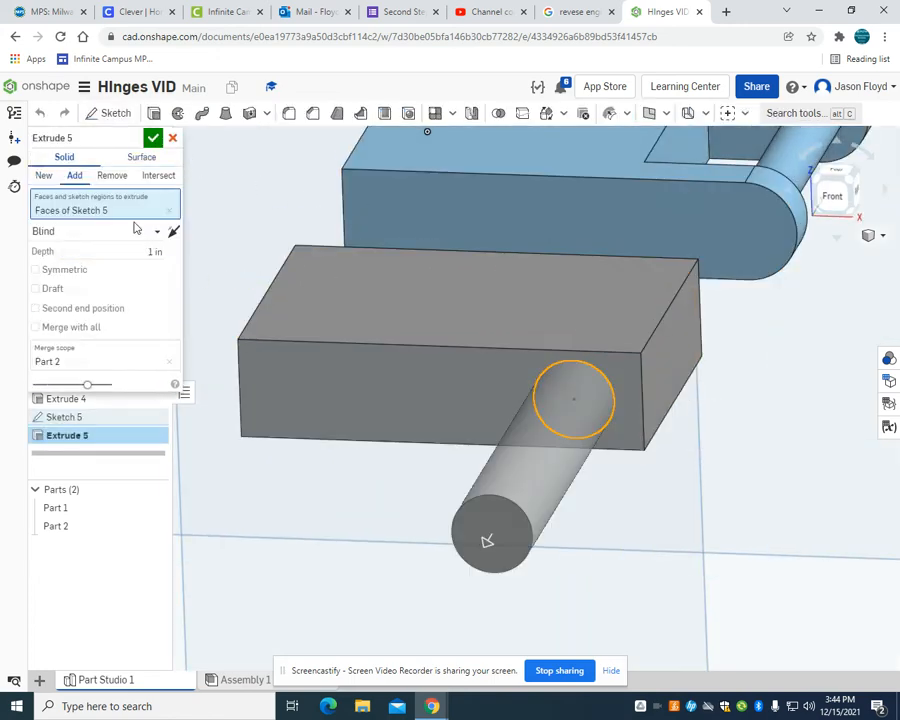
left_click(112, 175)
mouse_move(266, 216)
right_mouse_down()
mouse_move(296, 256)
mouse_move(252, 207)
right_mouse_up()
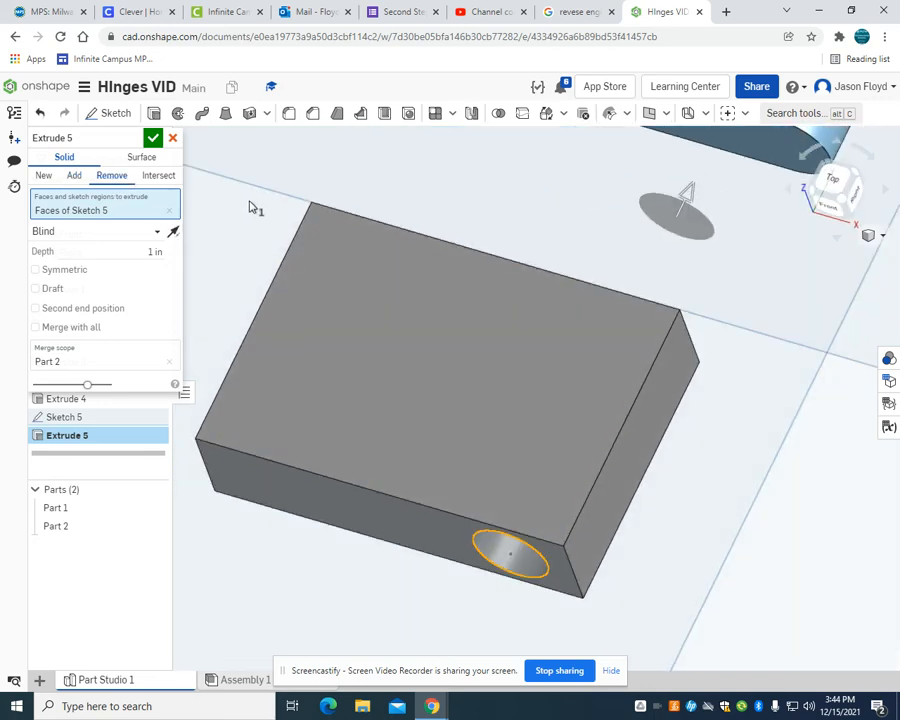
left_click(153, 137)
scroll(379, 237, "up", 3)
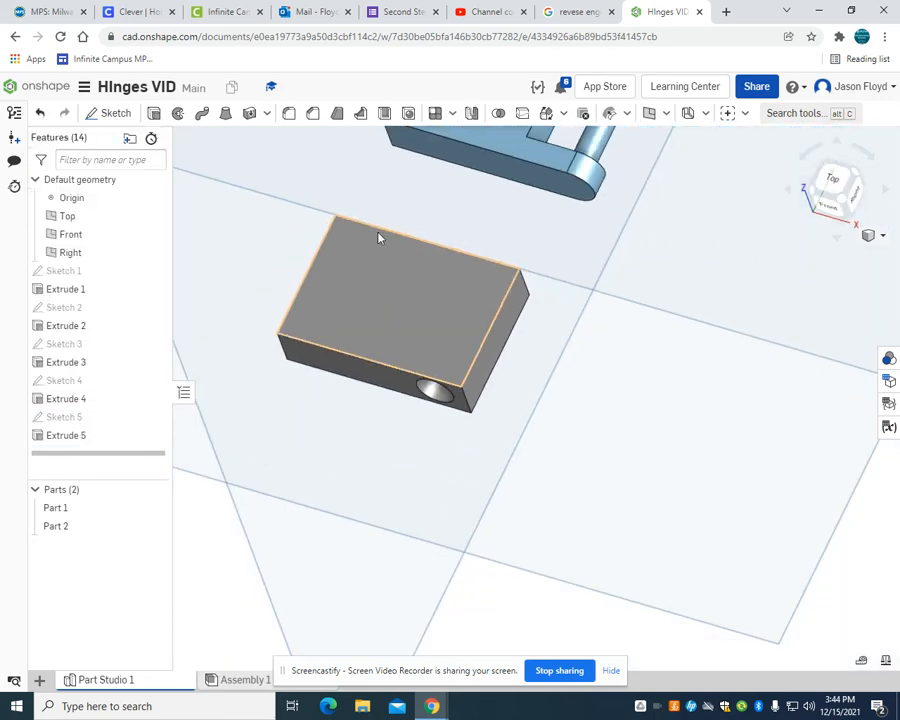
scroll(506, 251, "down", 3)
right_click_drag(532, 241, 538, 230)
scroll(551, 228, "up", 7)
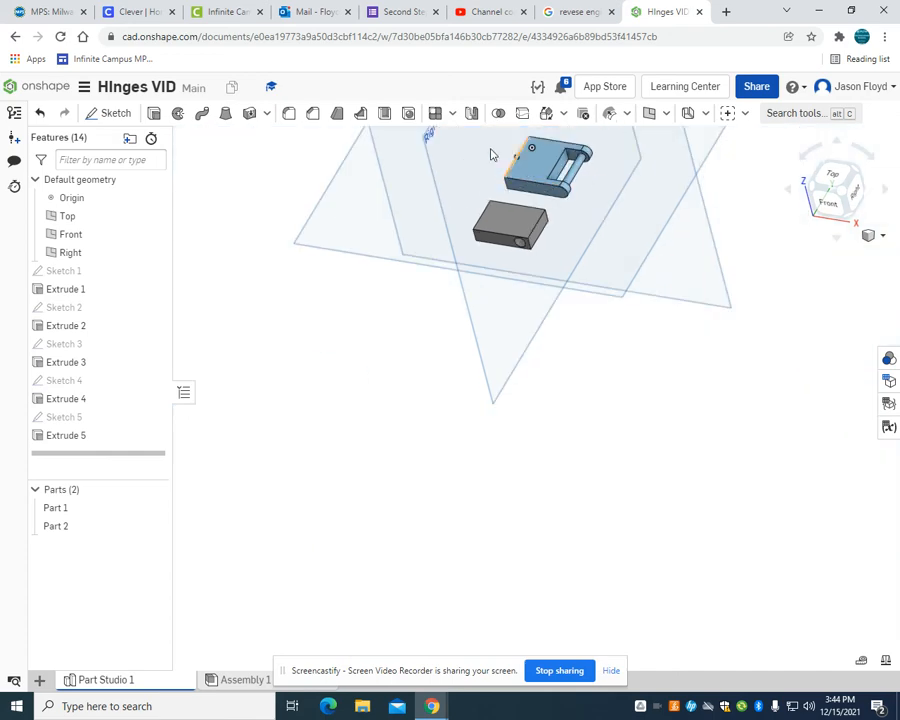
scroll(484, 154, "down", 2)
right_click_drag(484, 175, 494, 165)
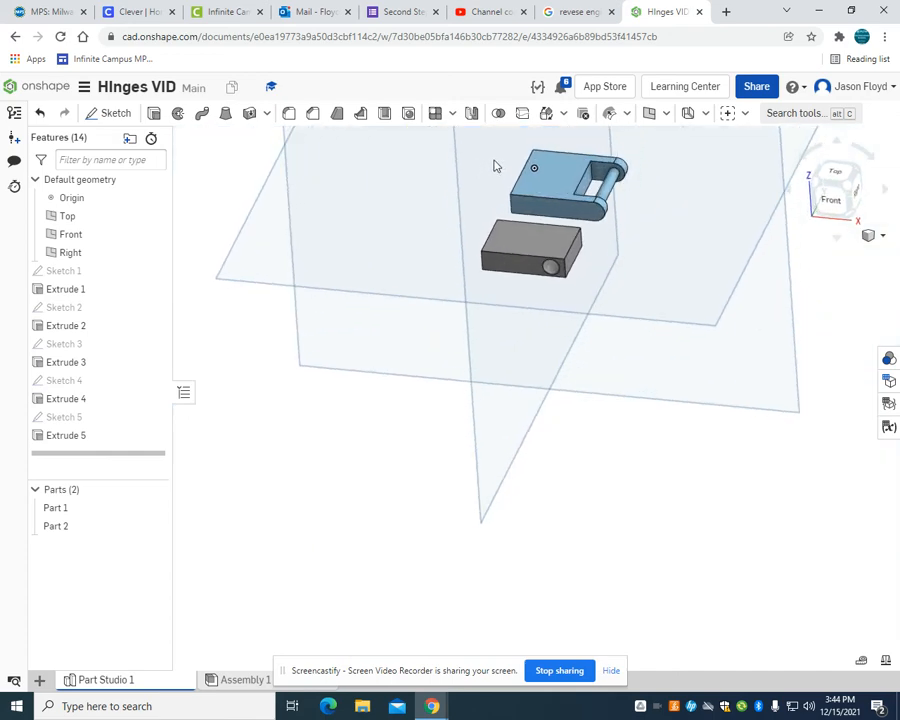
Step: Insert all parts of Part Studio 1 into Assembly 1
left_click(238, 679)
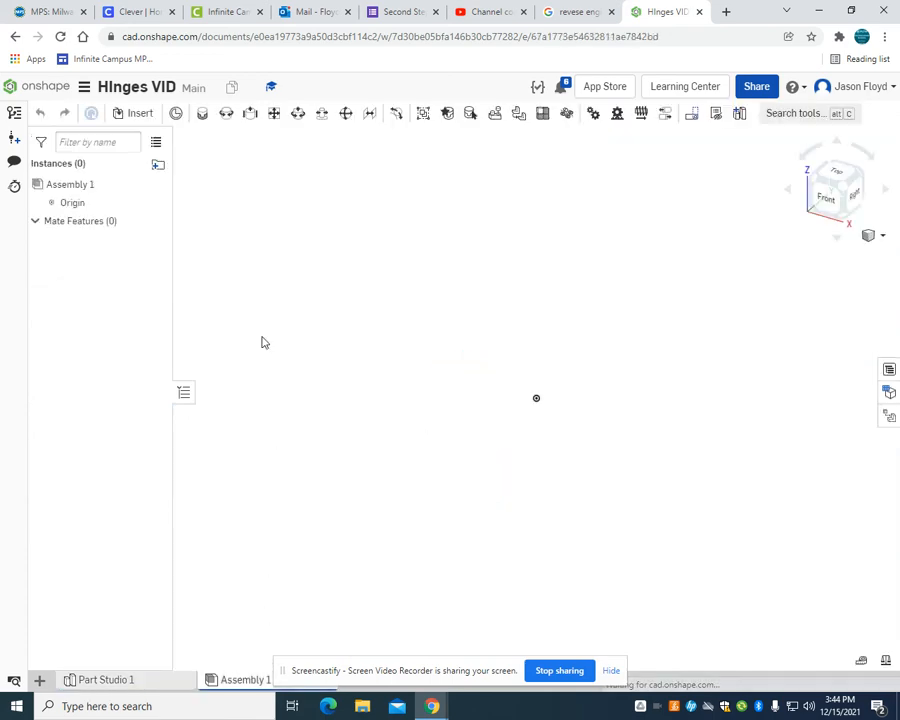
left_click(137, 113)
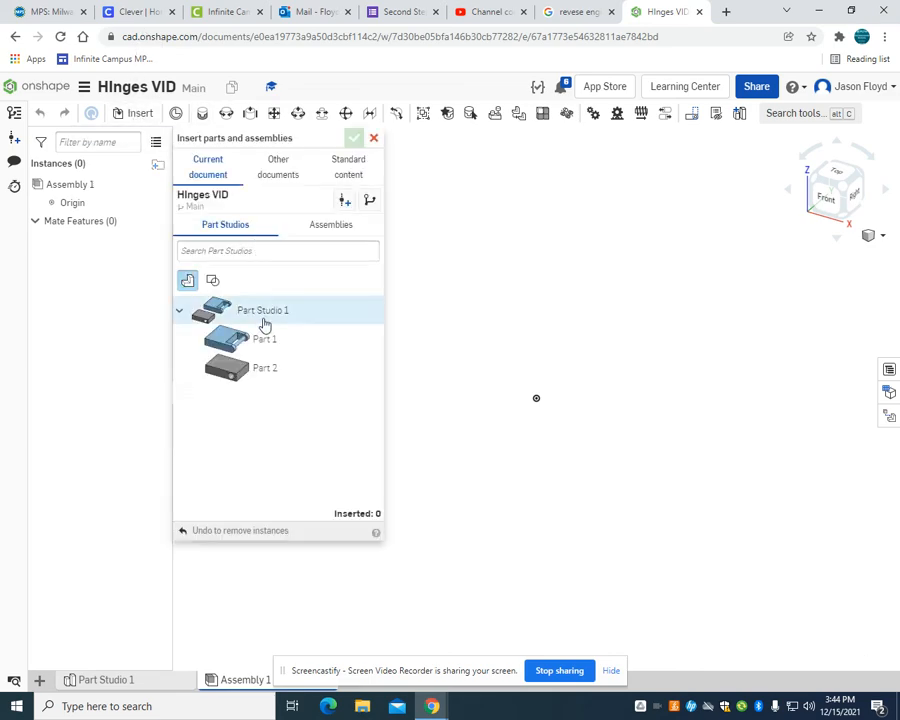
left_click(264, 316)
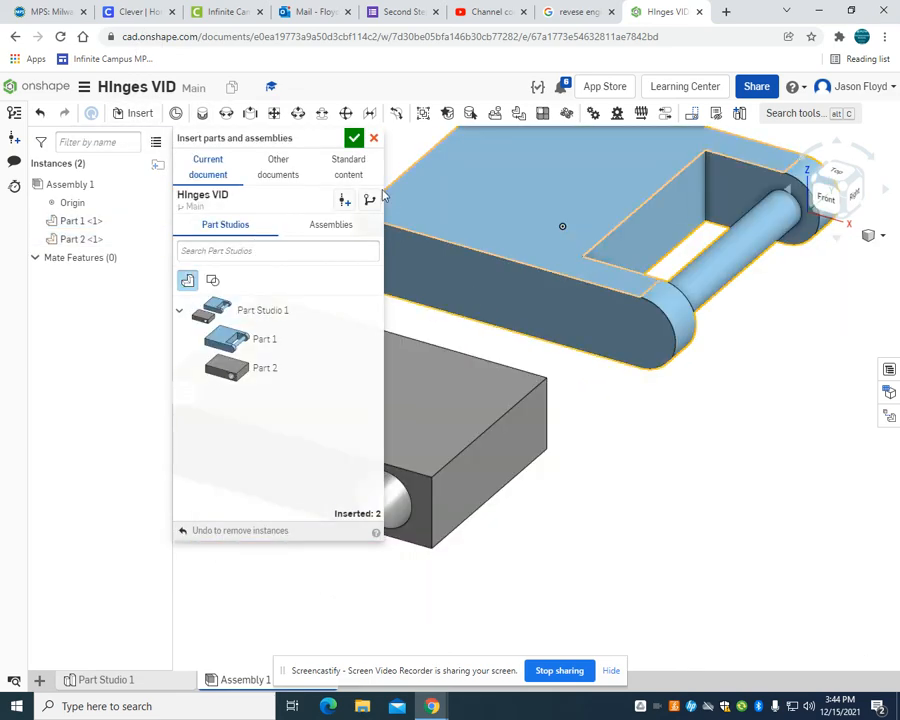
left_click(354, 138)
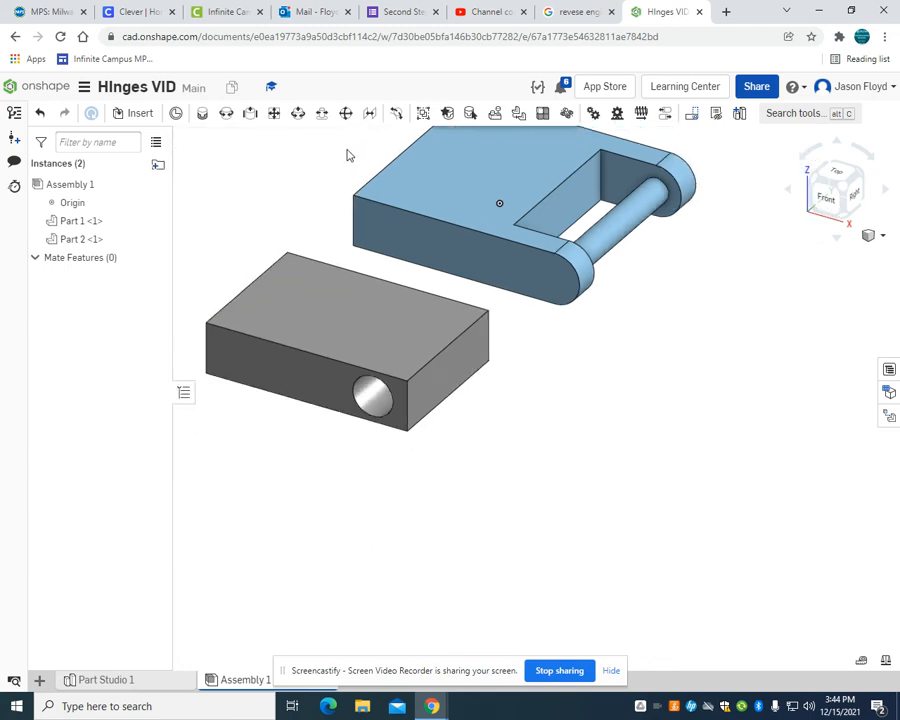
Step: Add a Revolute mate between the midpoint of the leaf's pin and the midpoint of the block's hole
left_click(230, 116)
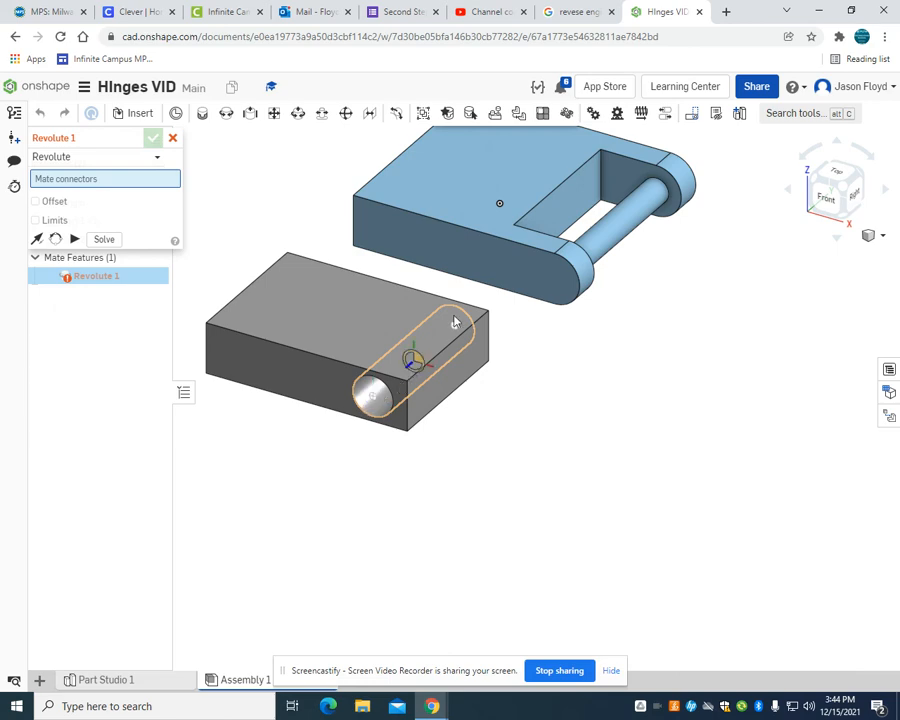
left_click(618, 230)
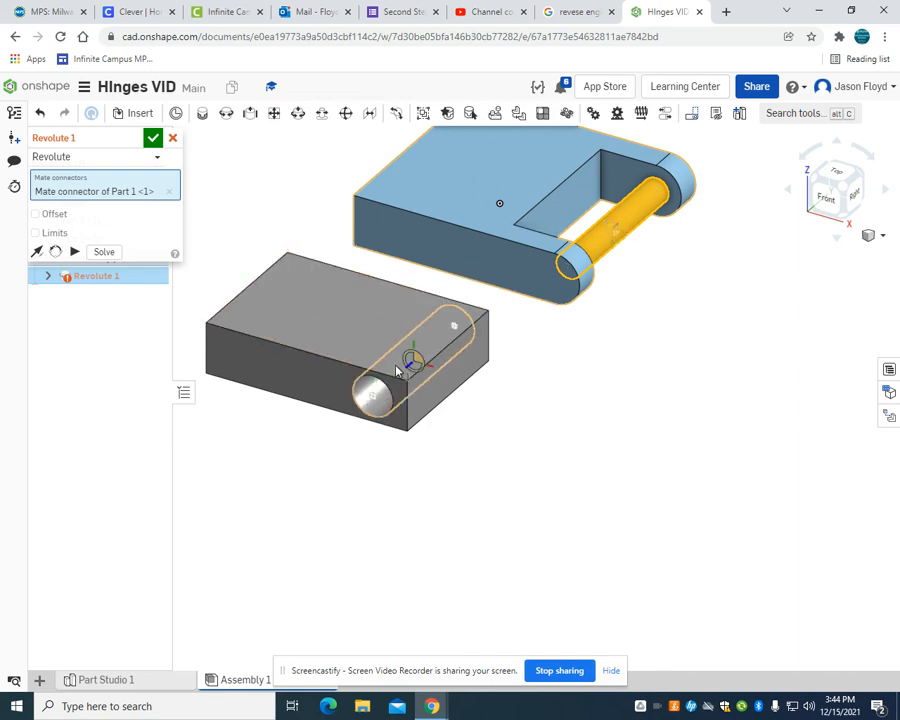
left_click(397, 370)
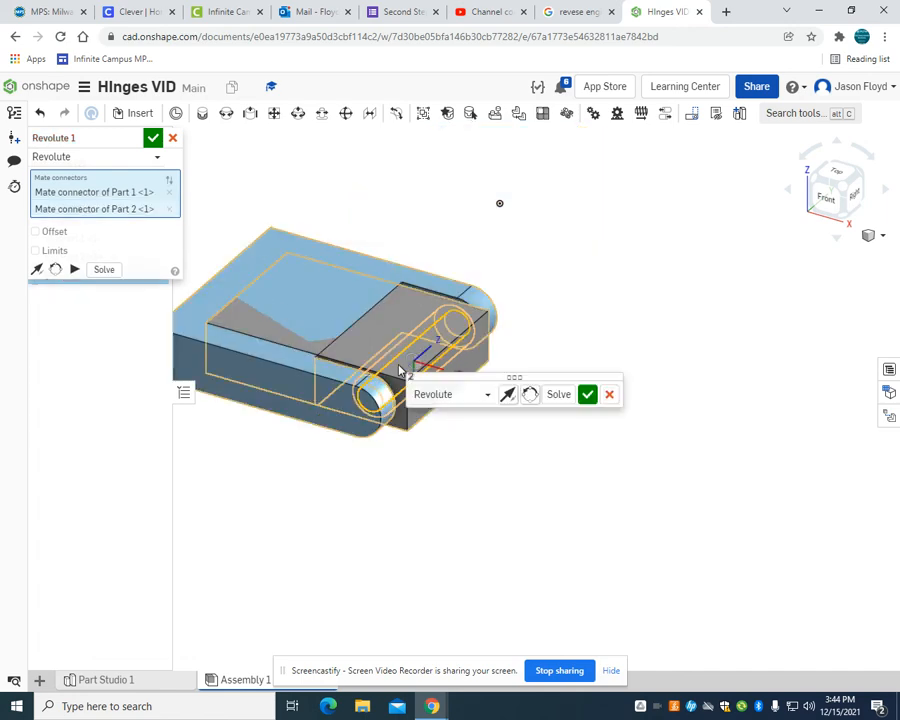
left_click(587, 395)
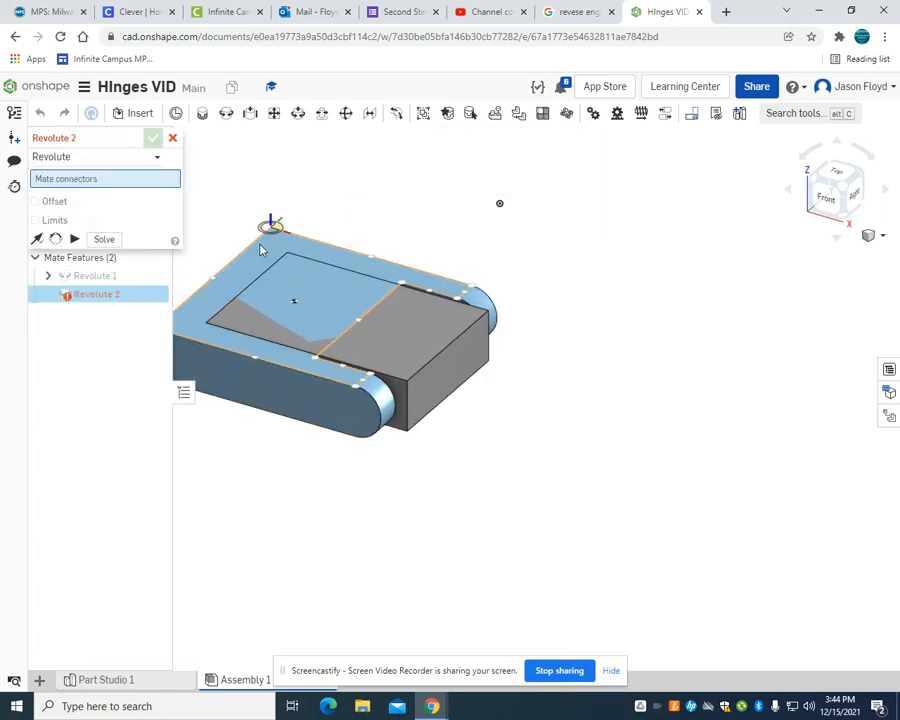
left_click(174, 139)
Step: Fix the slotted leaf in place and try to swing the block about the pin
right_click(277, 240)
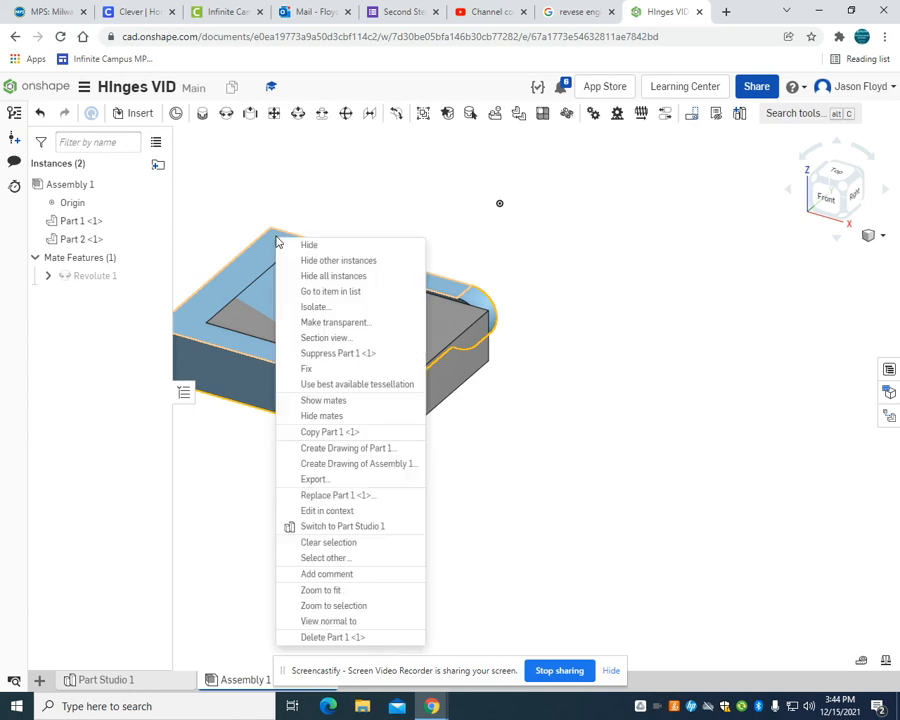
left_click(336, 369)
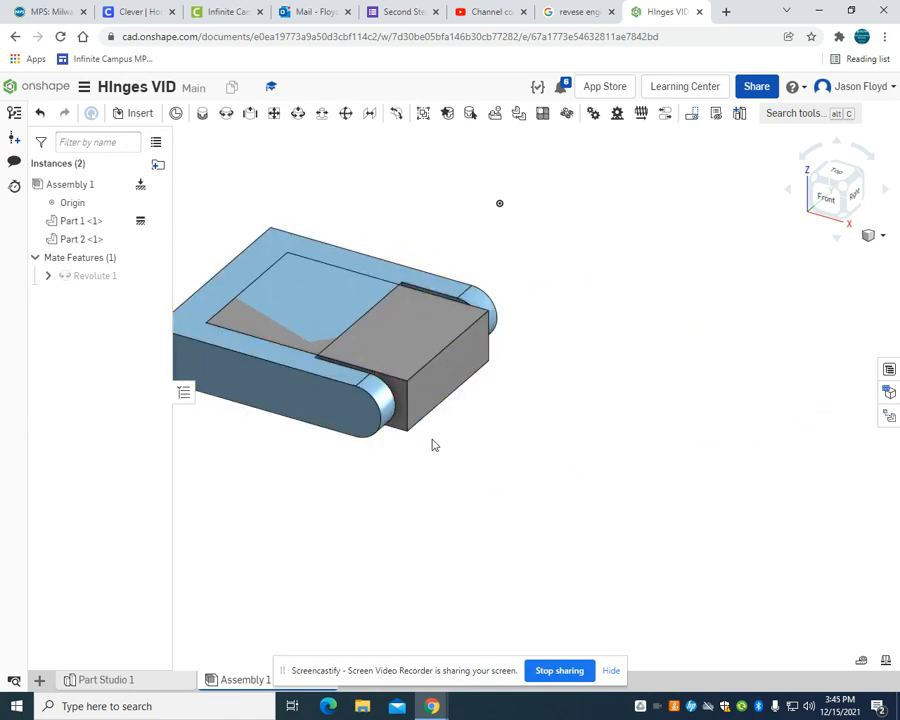
mouse_move(302, 324)
left_mouse_down()
mouse_move(280, 410)
mouse_move(500, 496)
mouse_move(587, 411)
left_mouse_up()
left_click_drag(276, 310, 223, 388)
left_click_drag(566, 715, 540, 680)
mouse_move(223, 283)
left_mouse_down()
mouse_move(557, 231)
mouse_move(690, 287)
left_mouse_up()
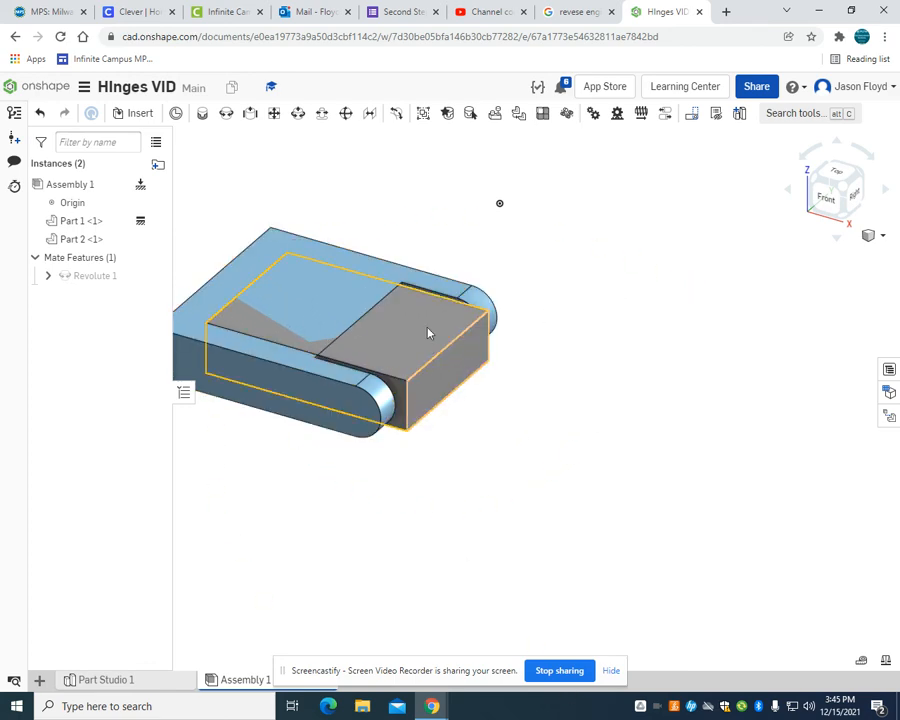
Step: Unfix the slotted leaf and move the mated hinge parts together within the assembly
right_click(137, 229)
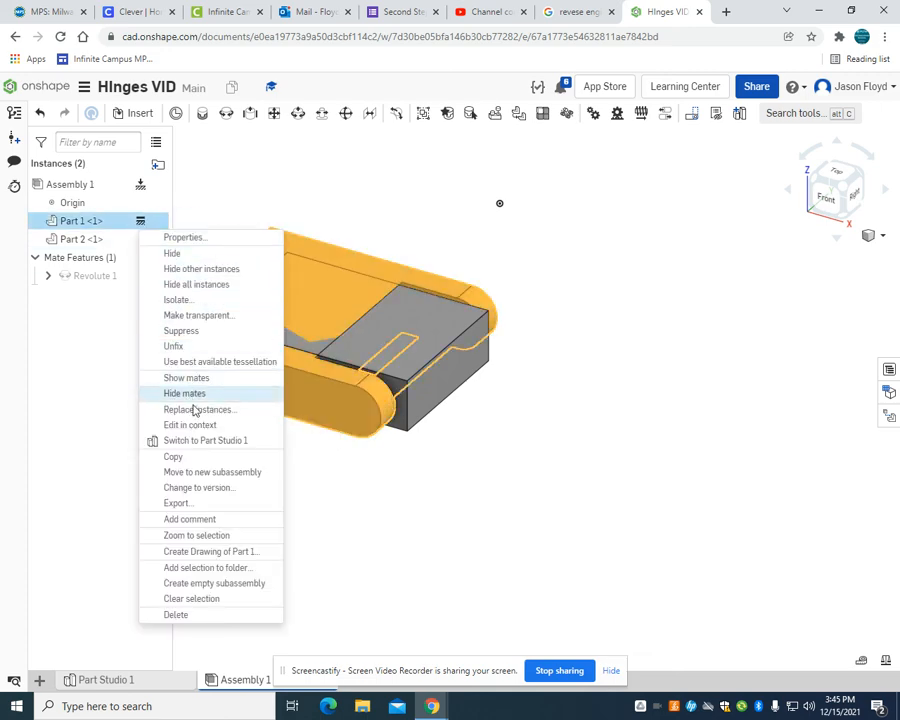
left_click(200, 347)
left_click_drag(283, 347, 430, 315)
left_click_drag(577, 402, 592, 427)
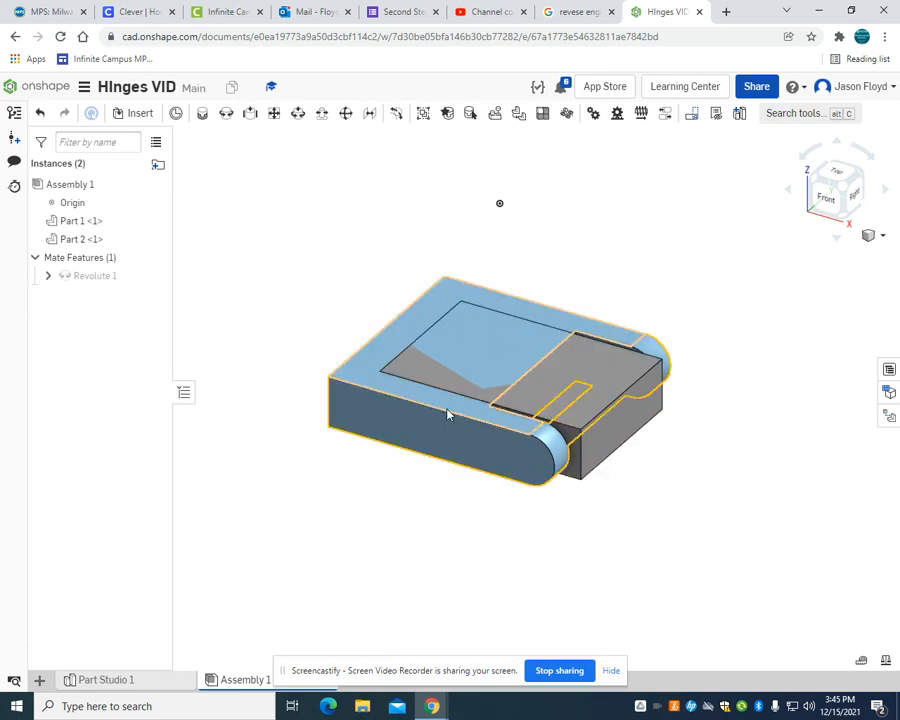
Step: Fix the block with the hole in place and swing the slotted leaf open about the pin
left_click(102, 276)
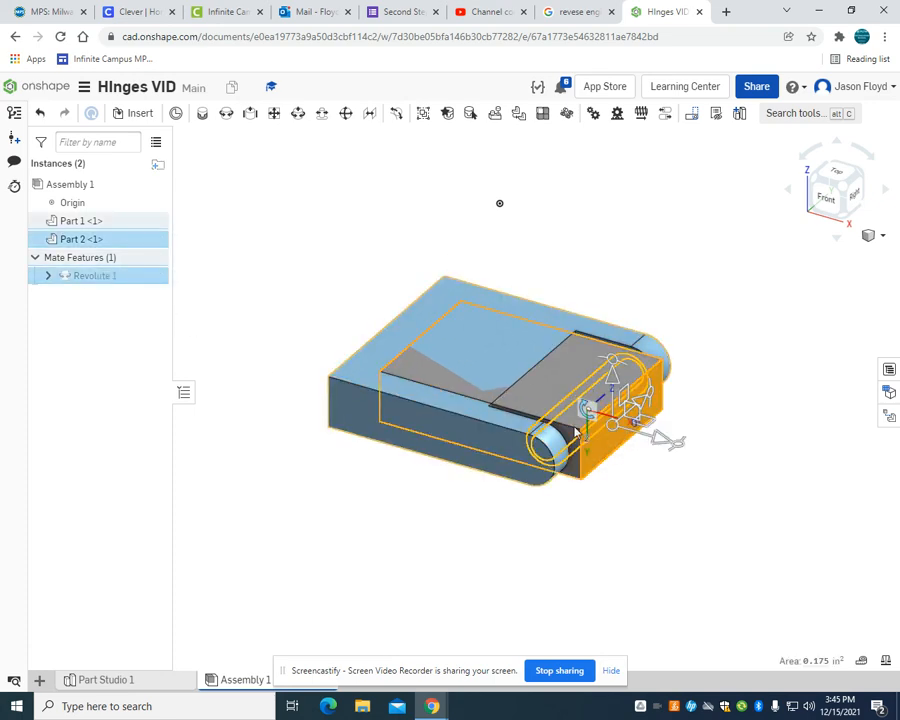
left_click(532, 516)
right_click(558, 379)
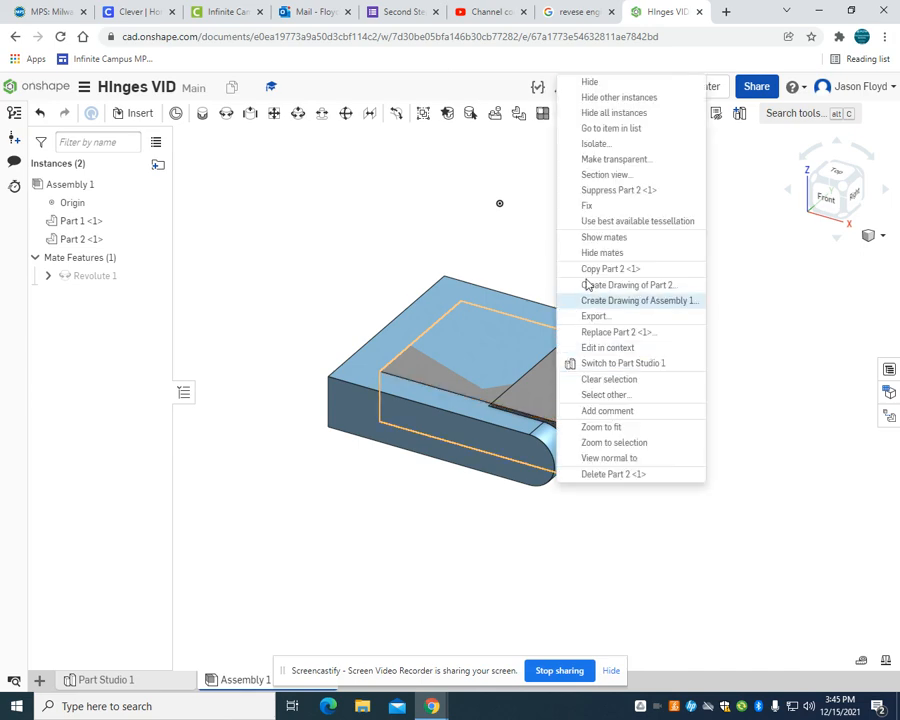
left_click(582, 202)
left_click_drag(397, 323, 761, 456)
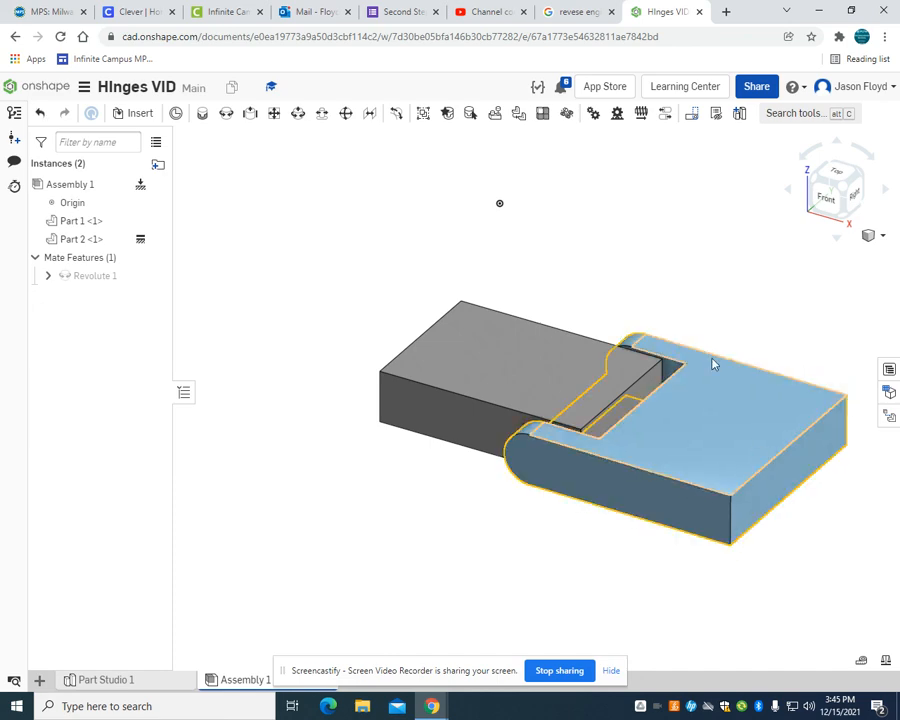
Step: Review the export options for the whole Assembly 1 and close them without exporting
left_click(67, 186)
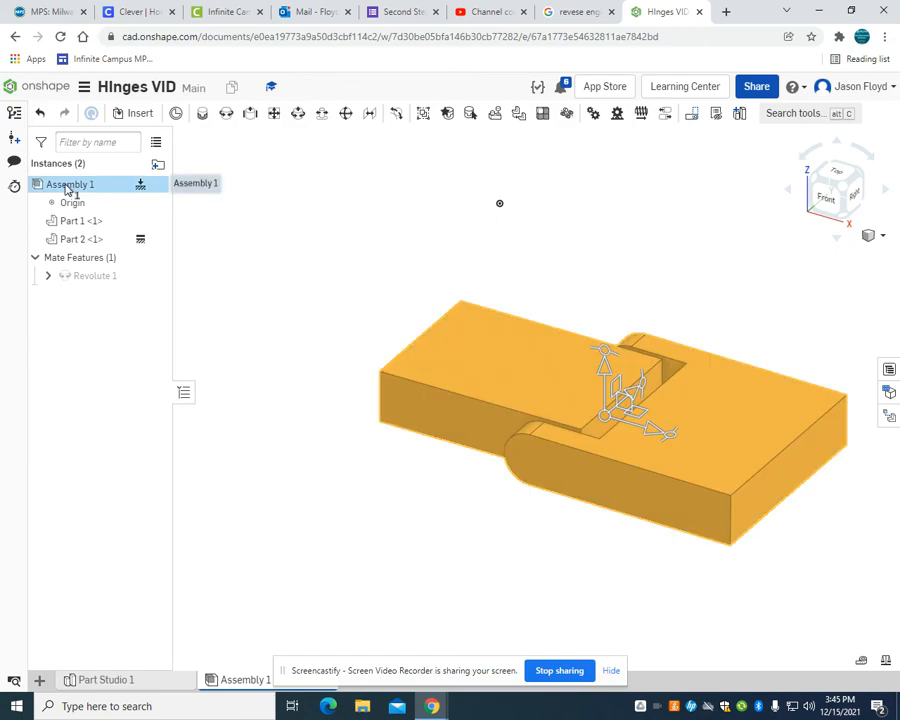
right_click(72, 189)
left_click(106, 277)
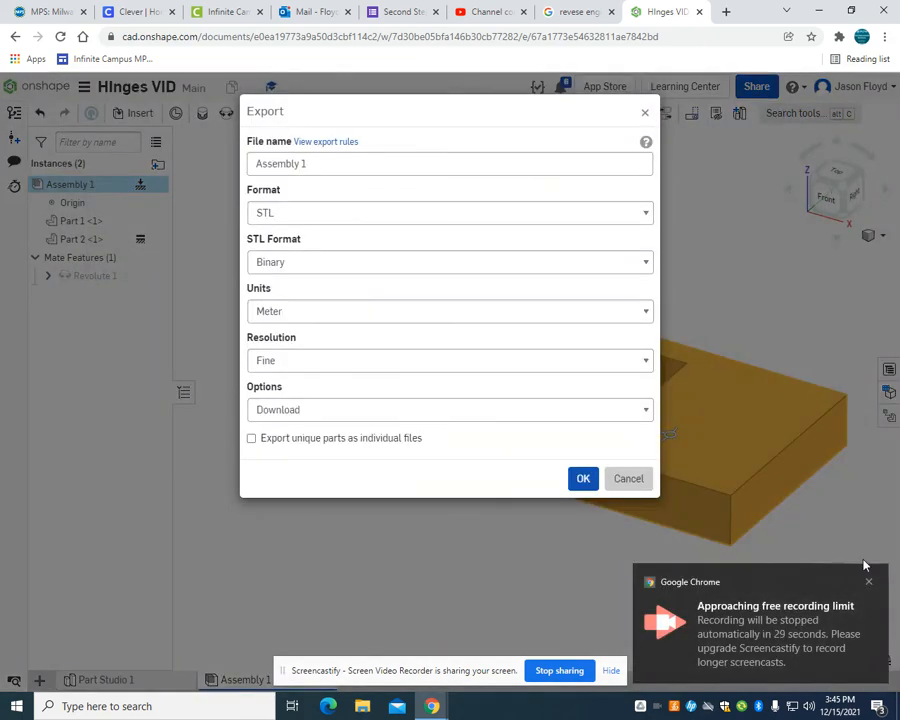
left_click(648, 487)
left_click(868, 582)
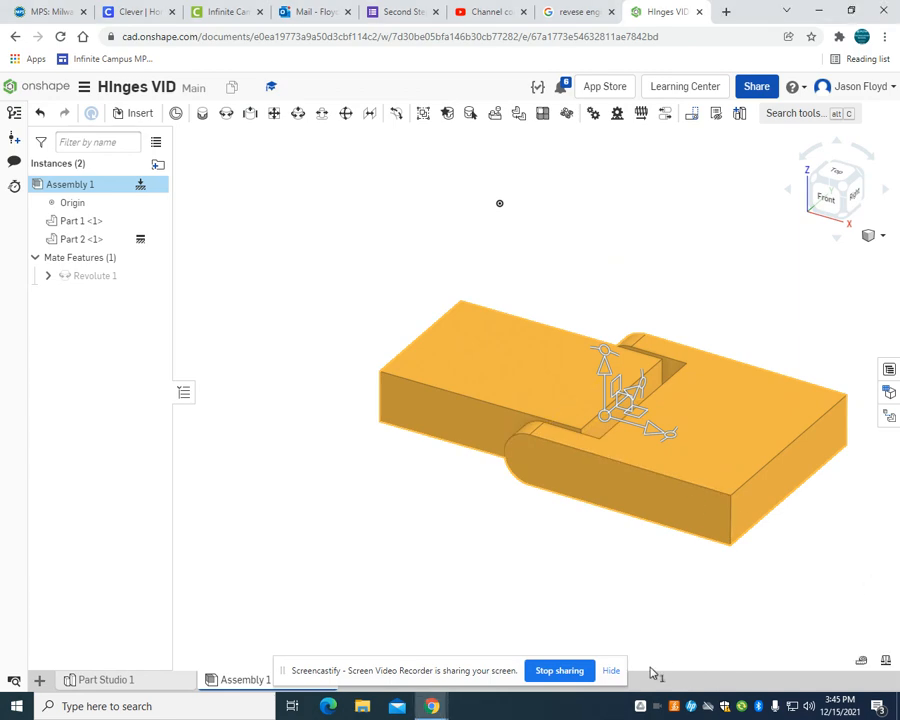
left_click(536, 590)
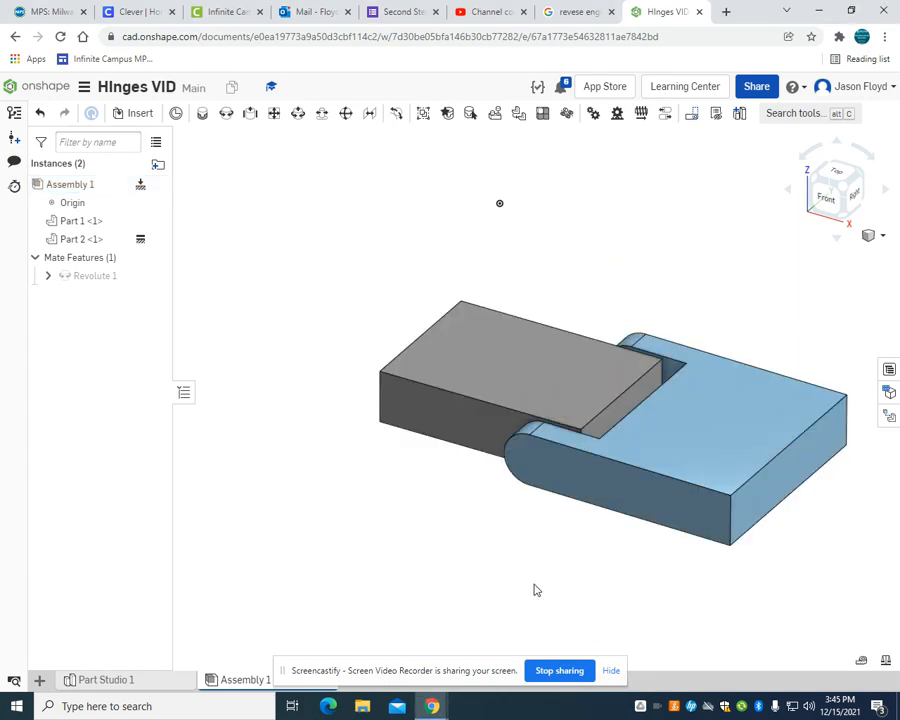